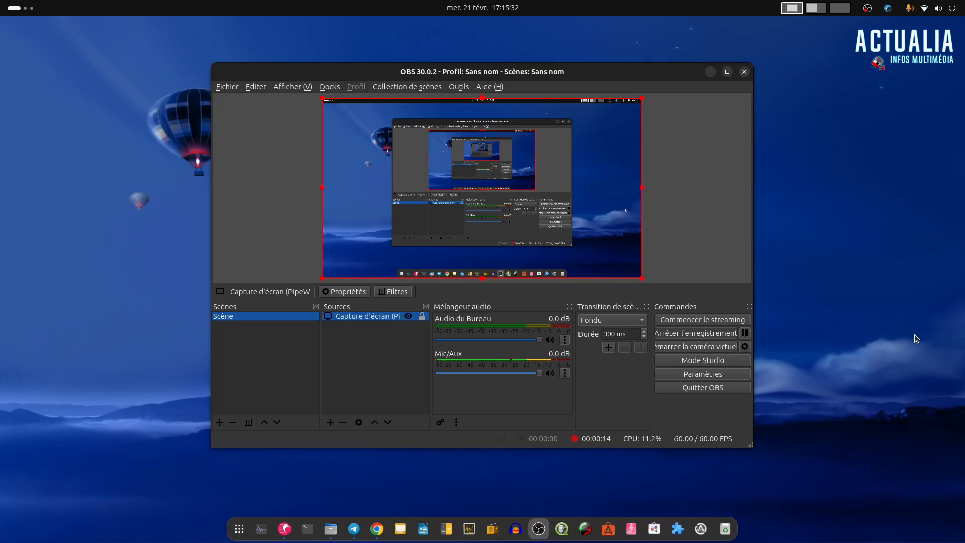
# - Minimize the OBS window, review the computer's system details on the À propos settings page, and close the settings
pyautogui.click(710, 72)
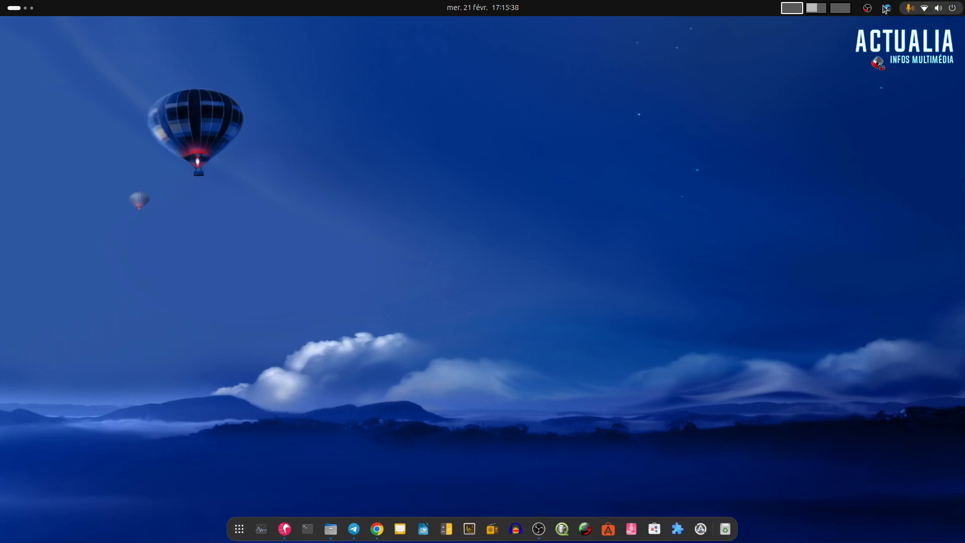
pyautogui.click(938, 8)
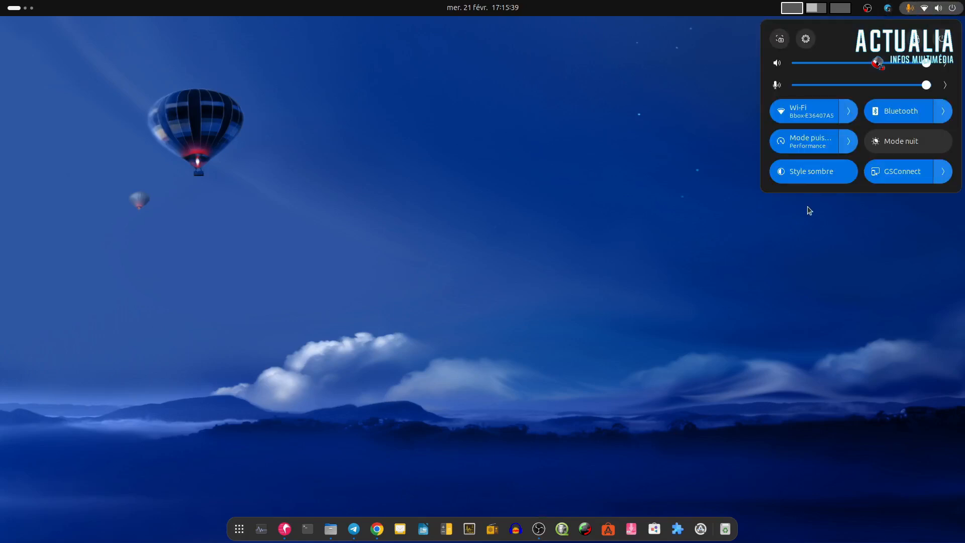
pyautogui.click(806, 39)
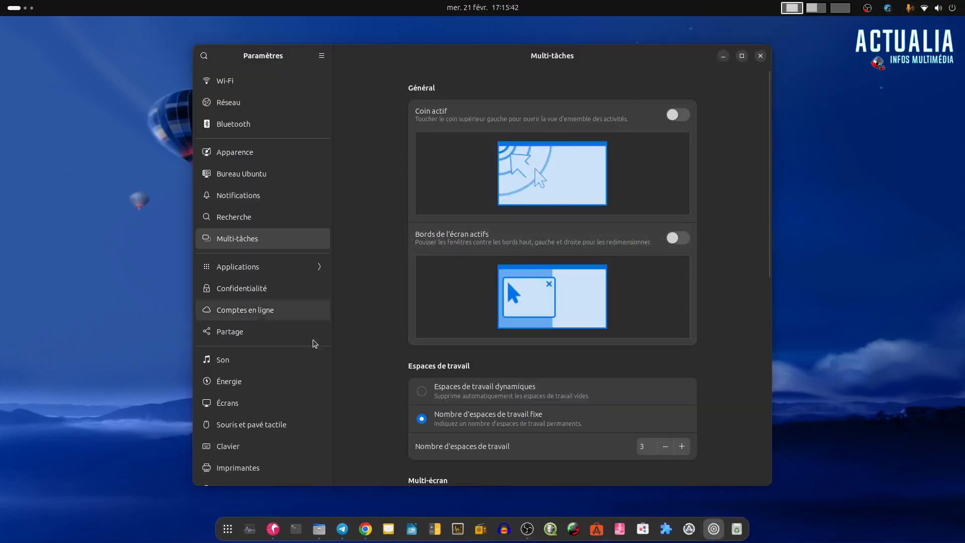
pyautogui.scroll(-5, 302, 352)
pyautogui.click(243, 476)
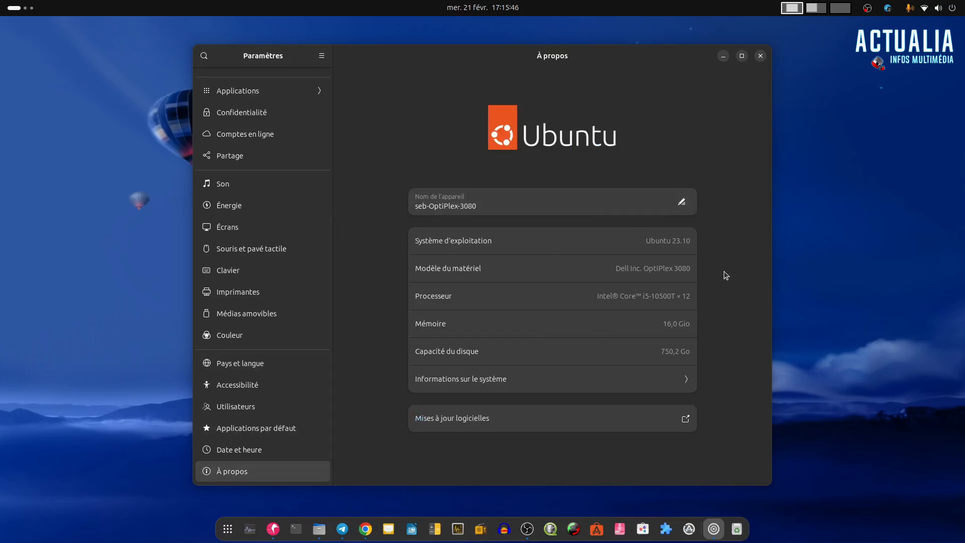
pyautogui.click(761, 56)
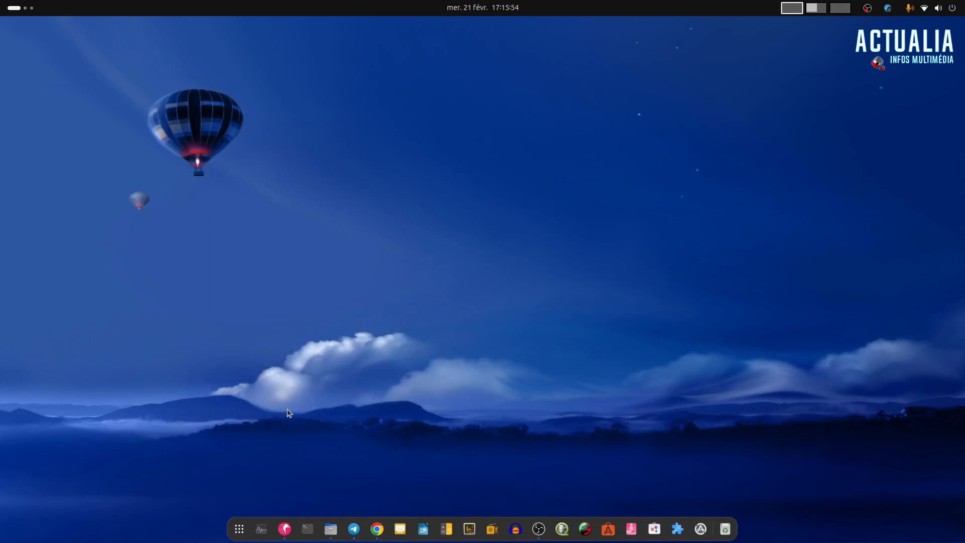
# - Open Quickgui and move its window slightly higher on the desktop
pyautogui.click(286, 531)
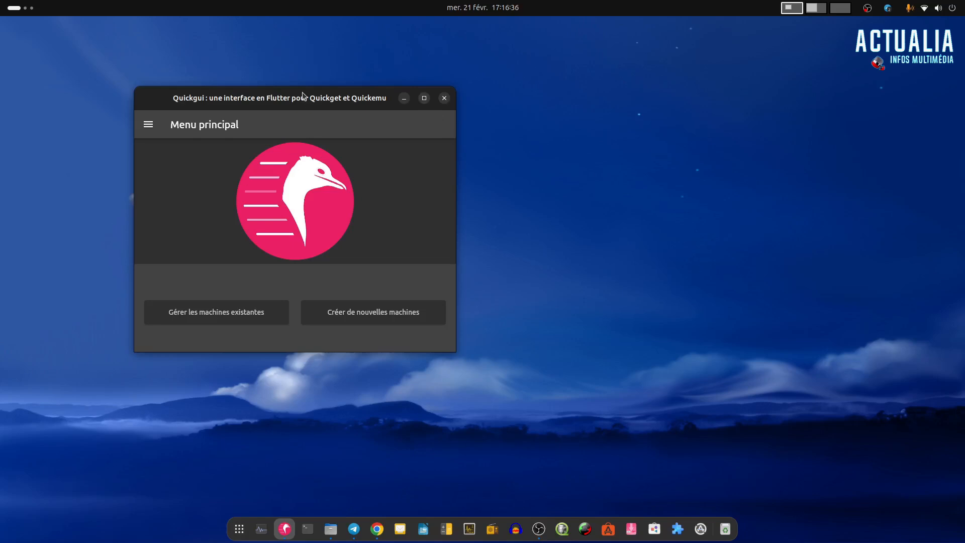
pyautogui.moveTo(303, 95); pyautogui.dragTo(325, 62)
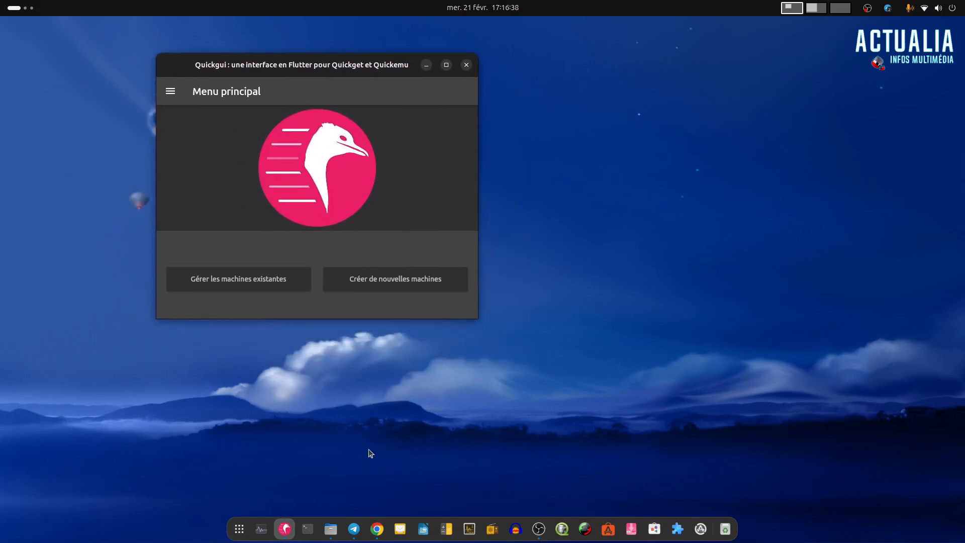
# - Switch to Chrome, view the Quickemu project page and the quickgui v1.2.8 release packages on GitHub, and minimize the browser
pyautogui.click(378, 529)
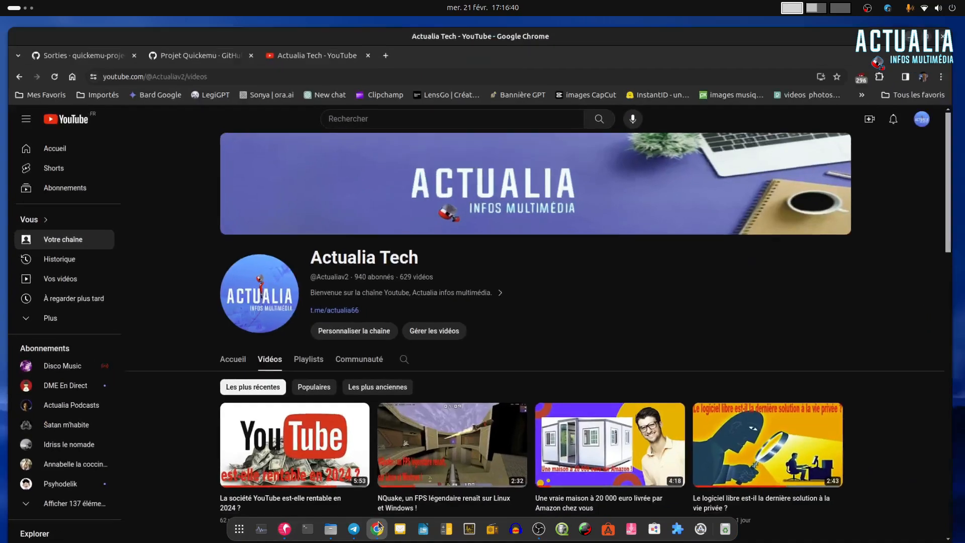
pyautogui.click(208, 46)
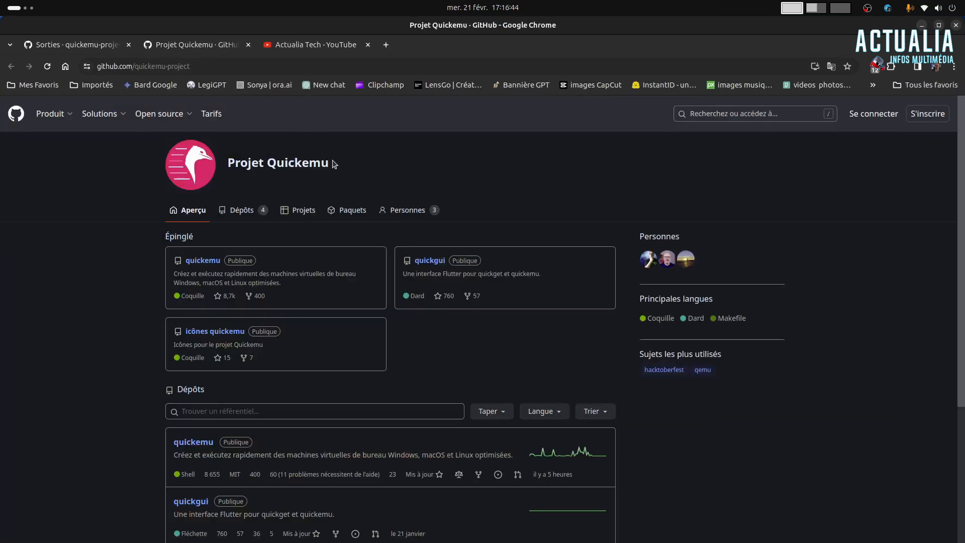
pyautogui.click(102, 49)
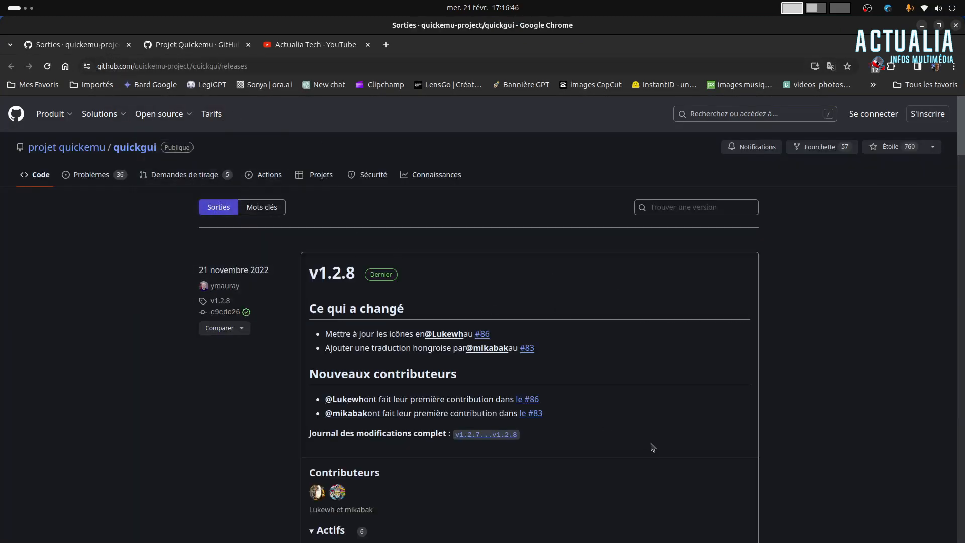
pyautogui.scroll(-7, 653, 448)
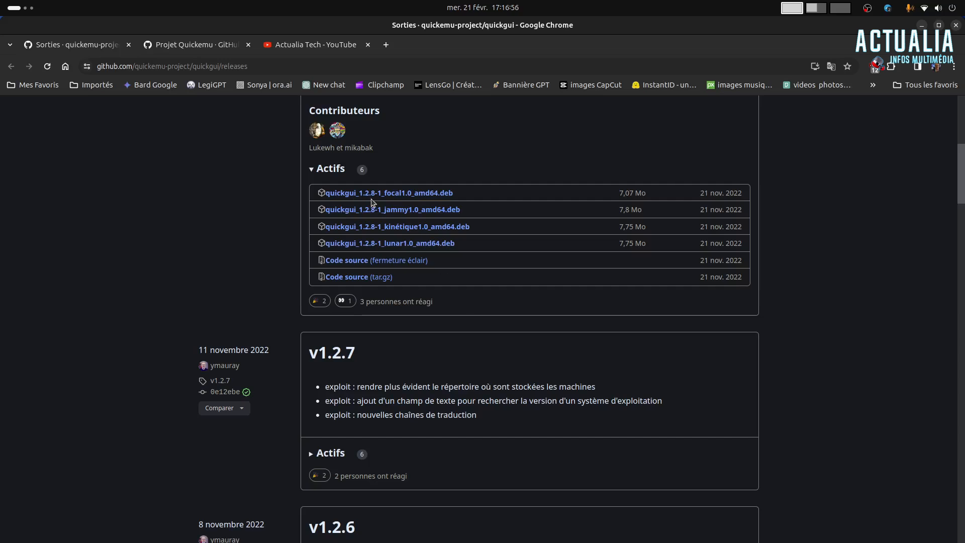
pyautogui.click(921, 26)
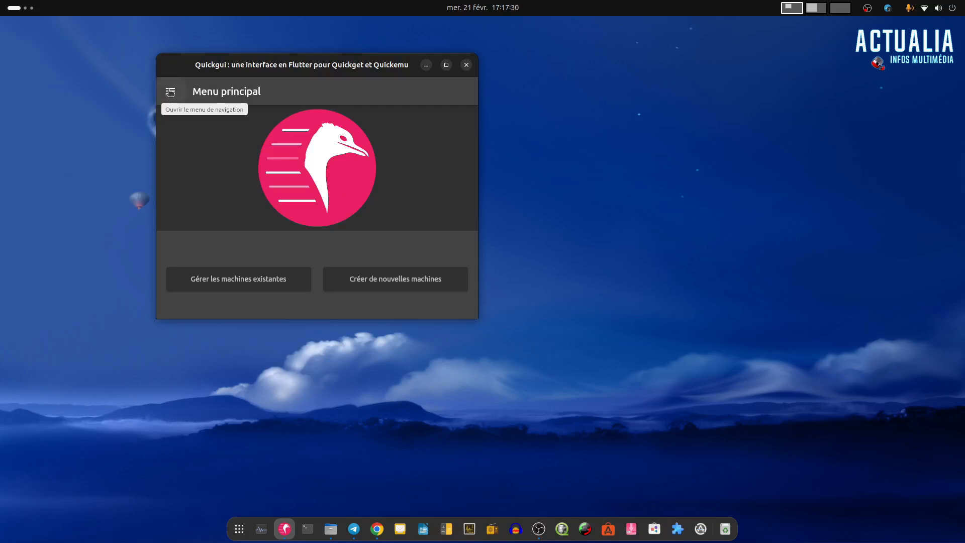
# - Start creating a new machine in Quickgui, browse the available operating systems and select macOS
pyautogui.click(406, 288)
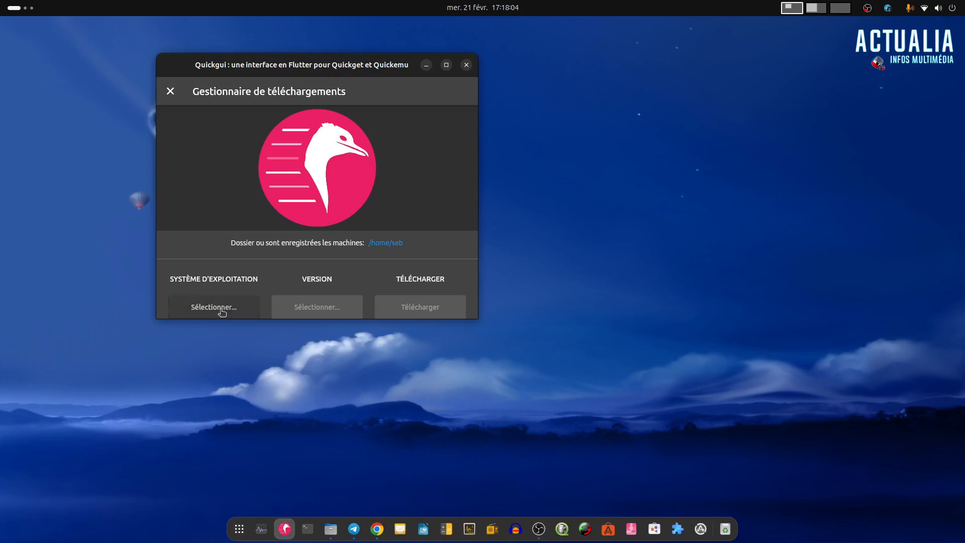
pyautogui.click(218, 314)
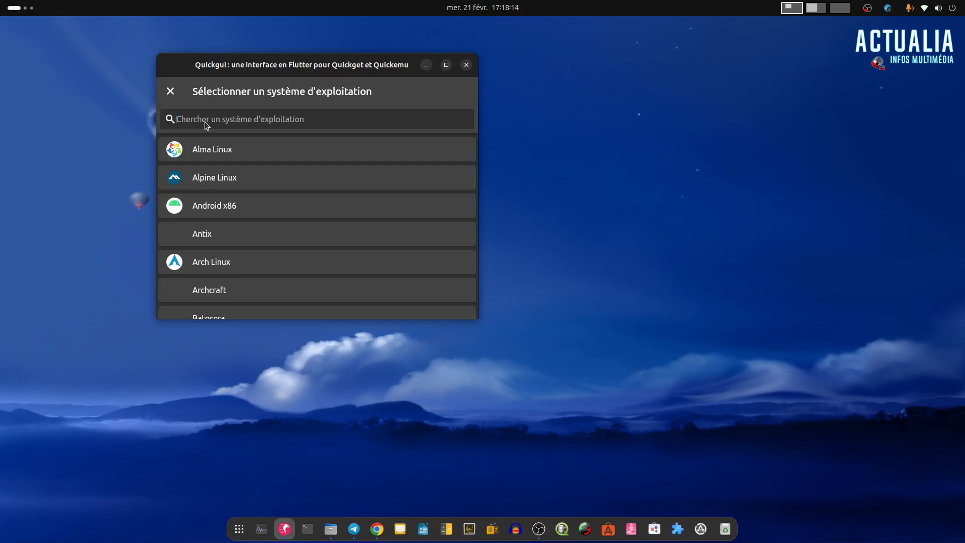
pyautogui.scroll(-2, 294, 210)
pyautogui.scroll(-2, 294, 210)
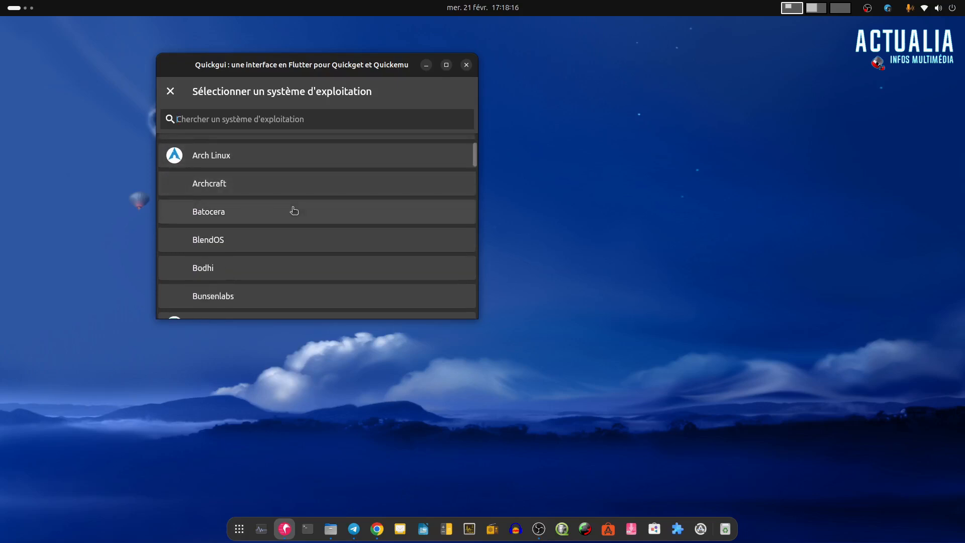
pyautogui.scroll(-4, 308, 211)
pyautogui.scroll(-3, 309, 210)
pyautogui.scroll(2, 309, 210)
pyautogui.scroll(-4, 309, 210)
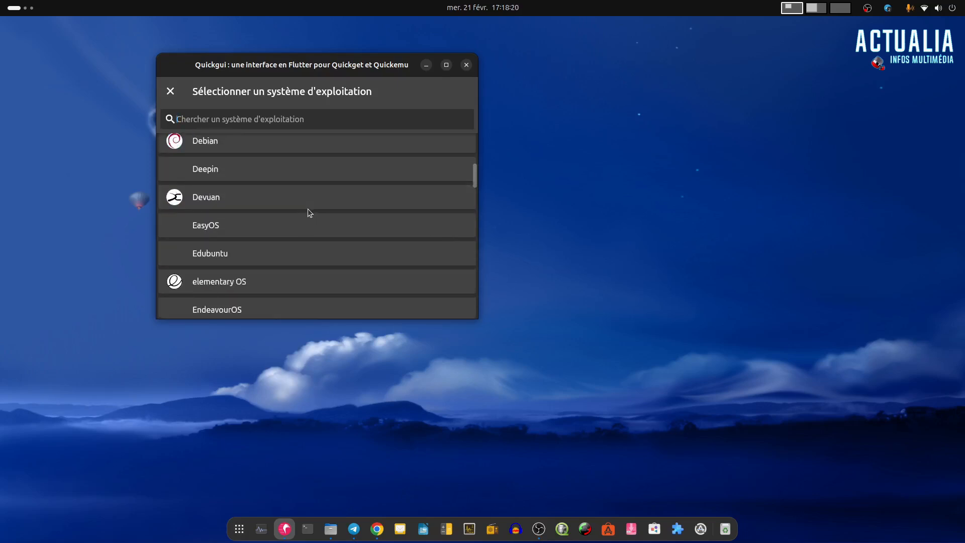
pyautogui.scroll(2, 308, 209)
pyautogui.scroll(-2, 370, 240)
pyautogui.scroll(-2, 352, 237)
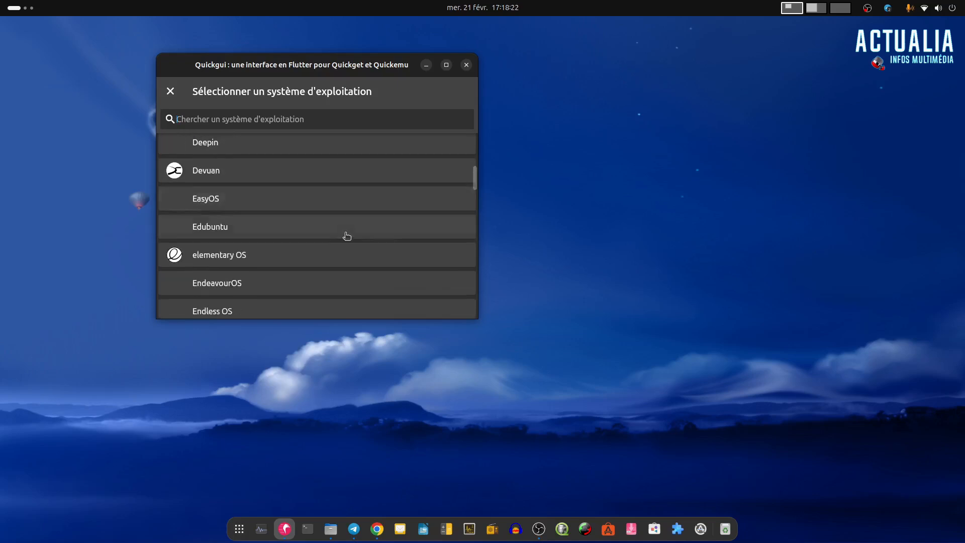
pyautogui.scroll(-4, 355, 270)
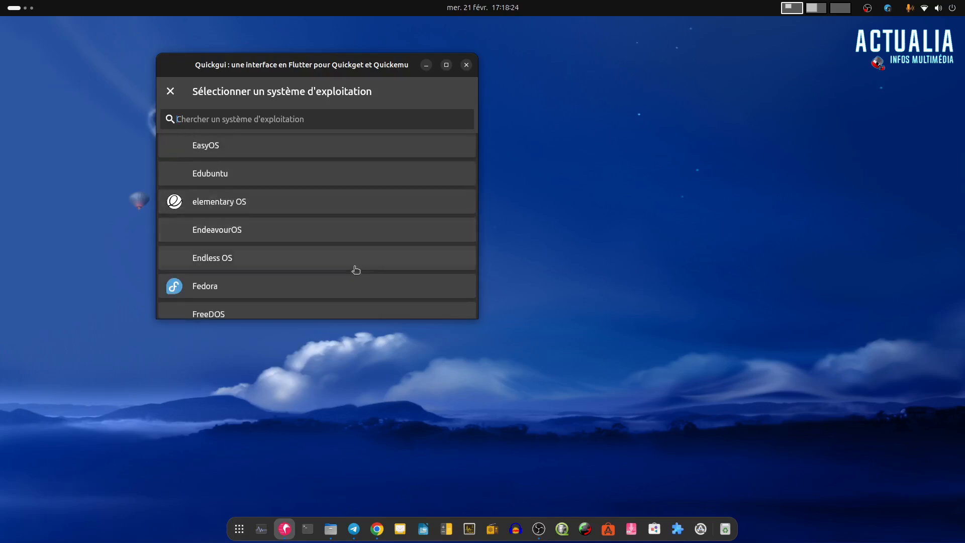
pyautogui.scroll(-8, 355, 270)
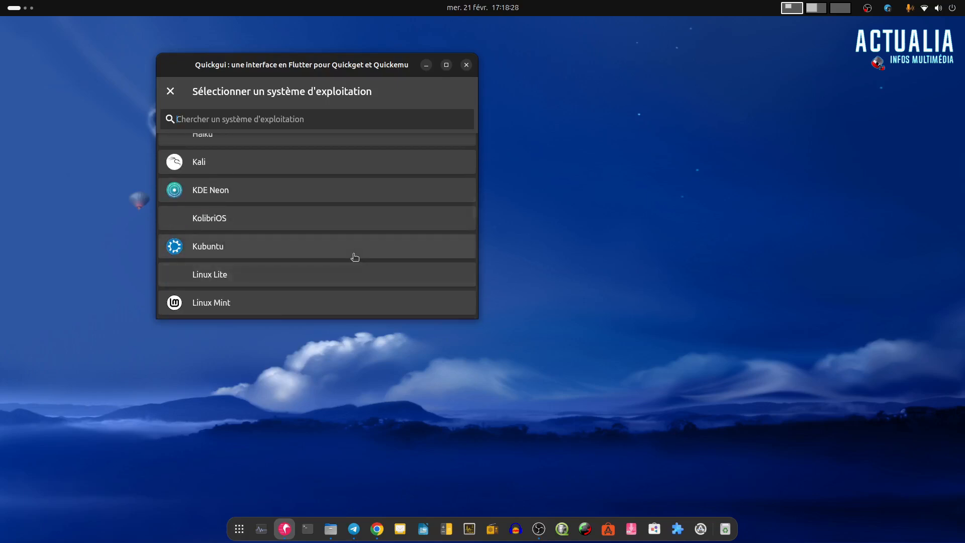
pyautogui.scroll(-2, 355, 256)
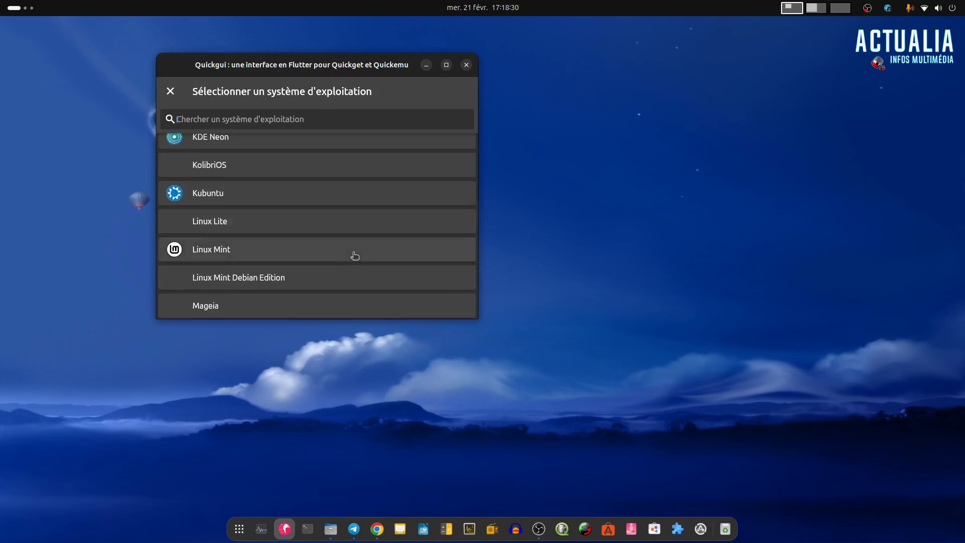
pyautogui.scroll(-5, 355, 256)
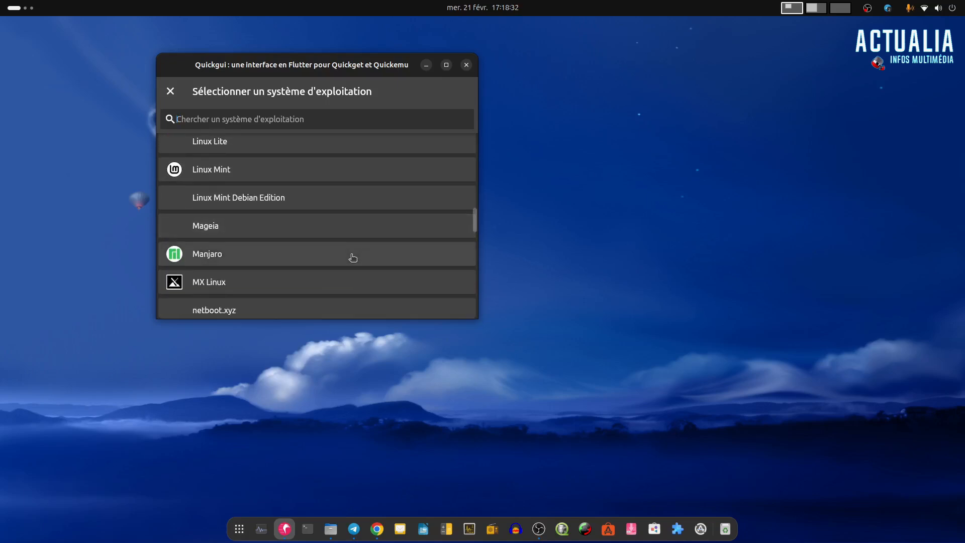
pyautogui.scroll(-3, 367, 259)
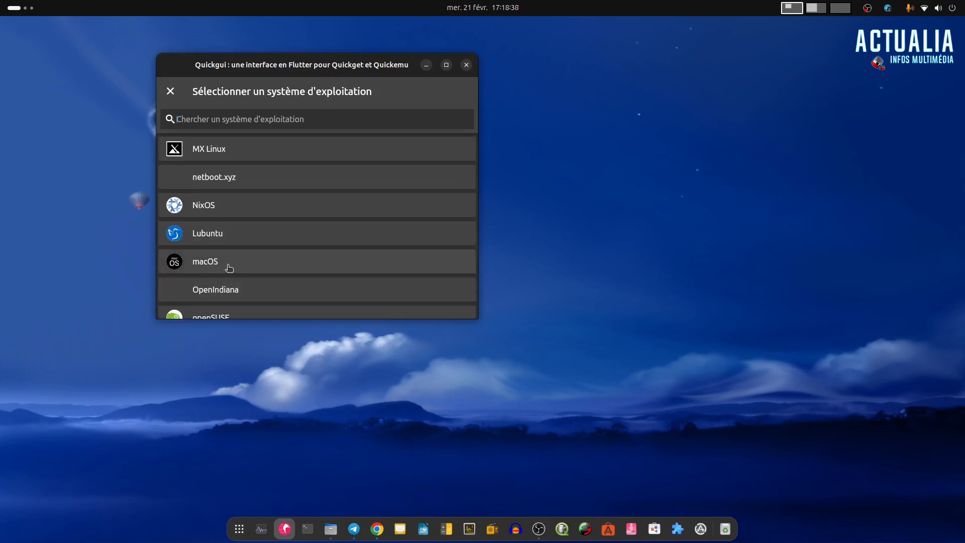
pyautogui.click(230, 267)
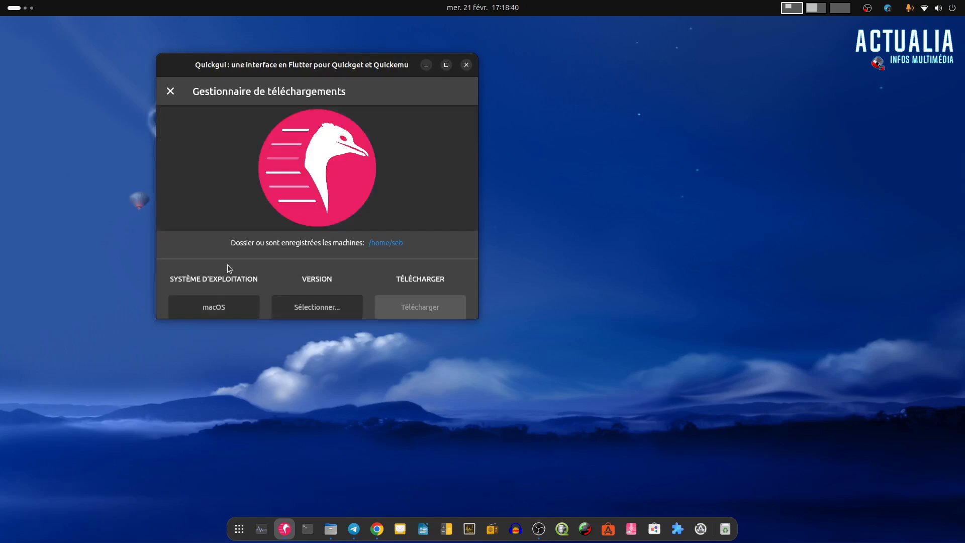
# - Select big-sur as the macOS version, and return to the main menu without downloading it
pyautogui.click(319, 306)
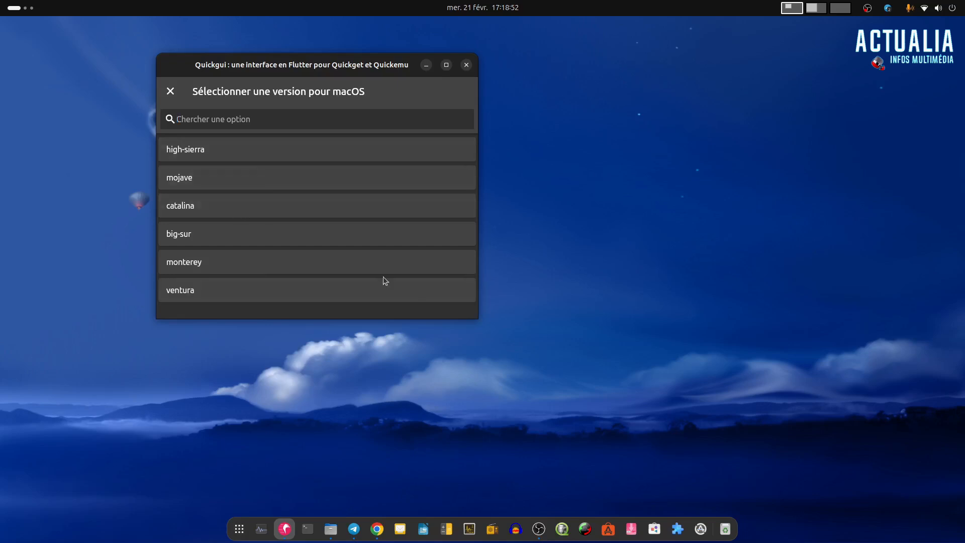
pyautogui.click(217, 241)
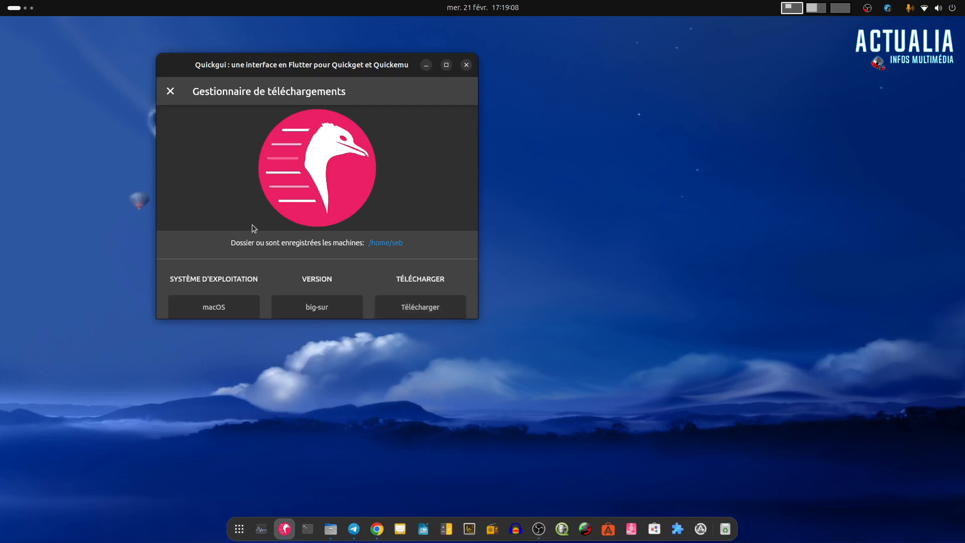
pyautogui.click(171, 92)
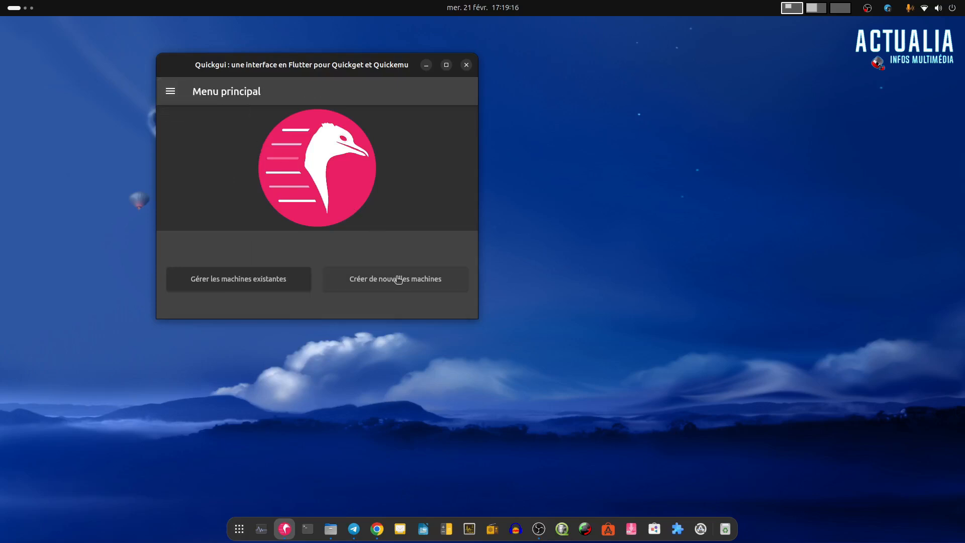
# - Start the existing reactos-latest machine, boot its default ReactOS entry and maximize the virtual machine window
pyautogui.click(225, 282)
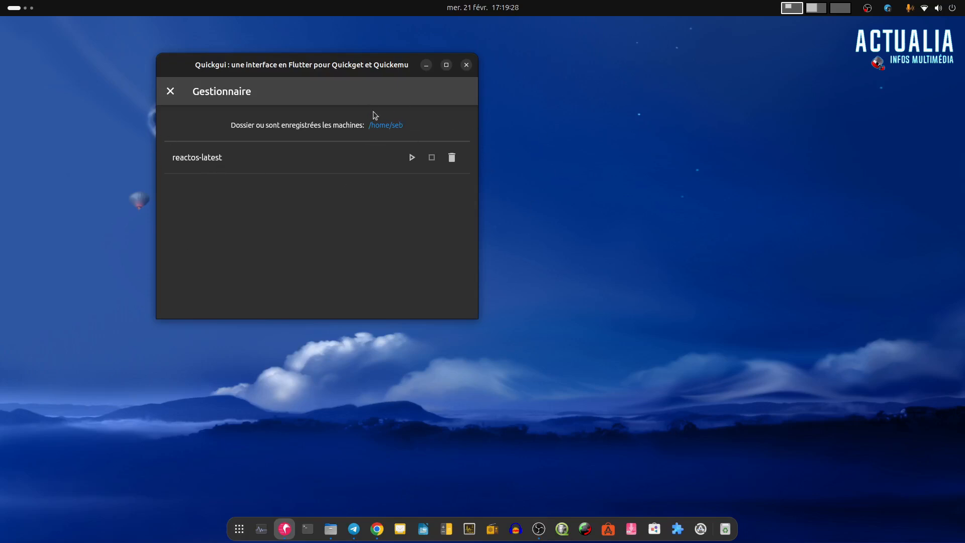
pyautogui.click(414, 158)
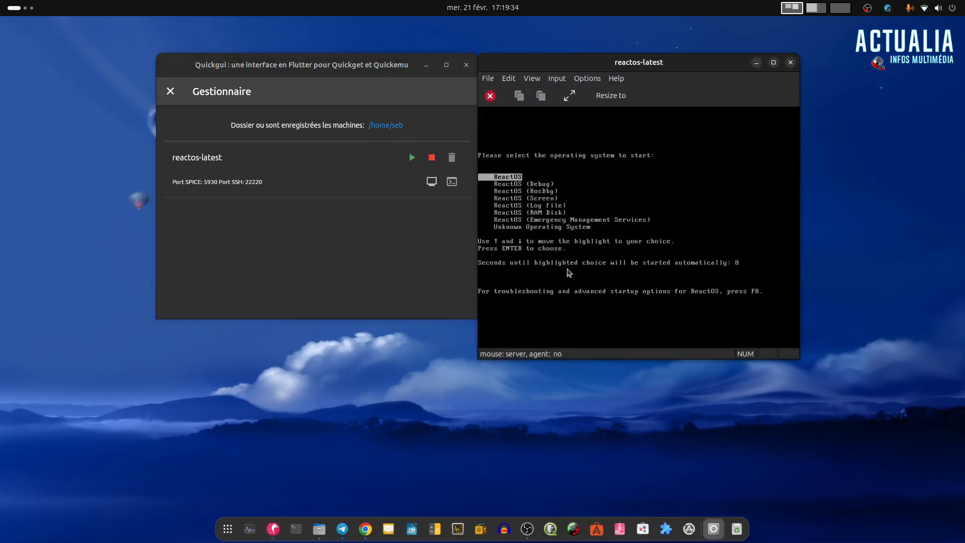
pyautogui.press('Return')
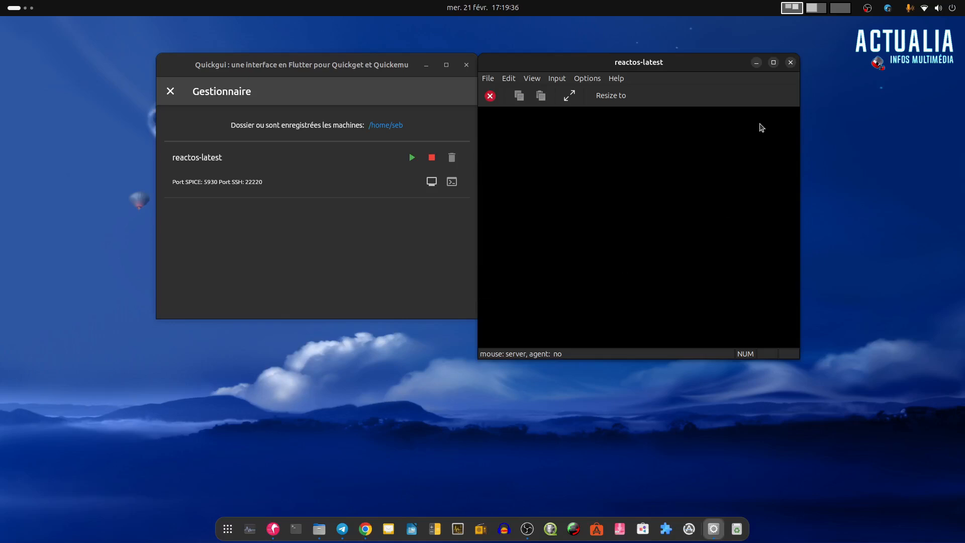
pyautogui.click(773, 62)
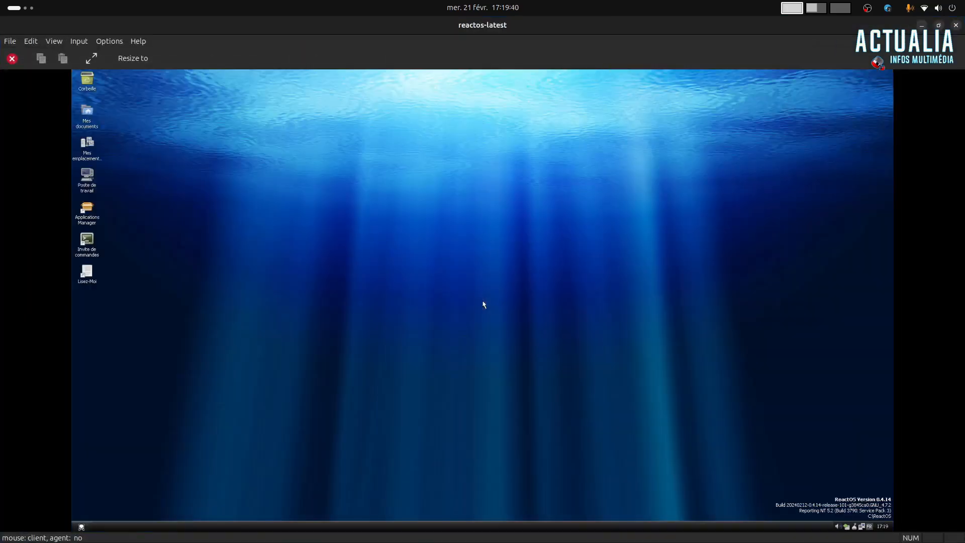
# - Launch Calculatrice from the ReactOS accessories, move its window towards the middle of the desktop, and close it
pyautogui.click(81, 527)
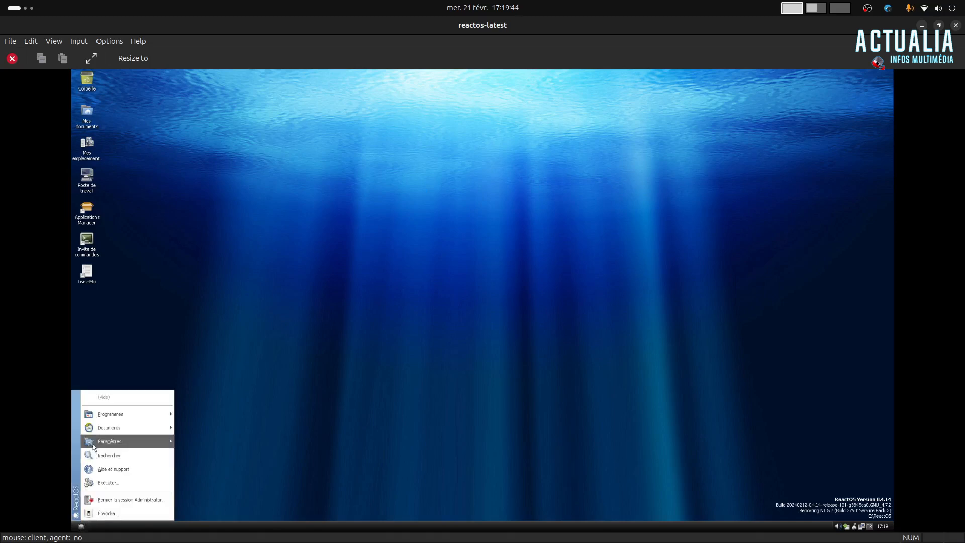
pyautogui.moveTo(108, 417)
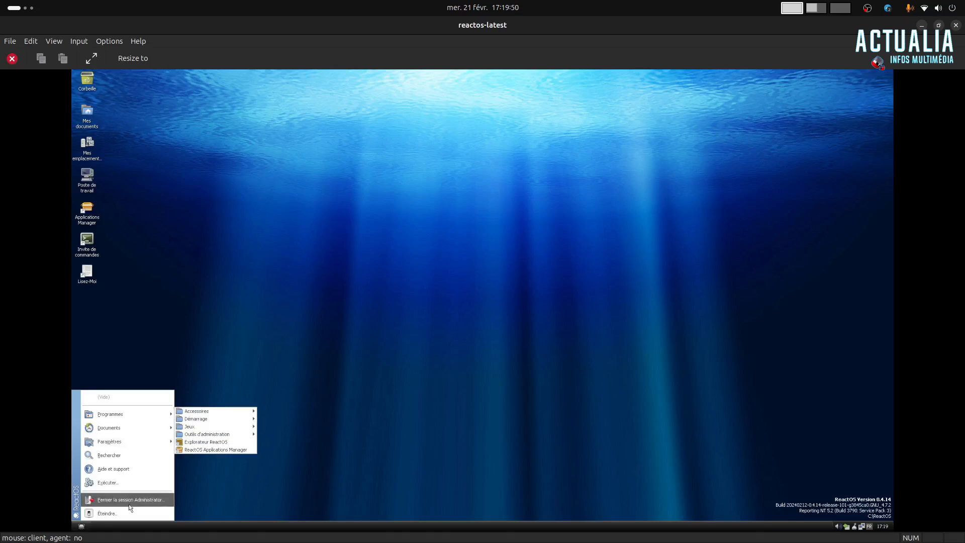
pyautogui.moveTo(129, 442)
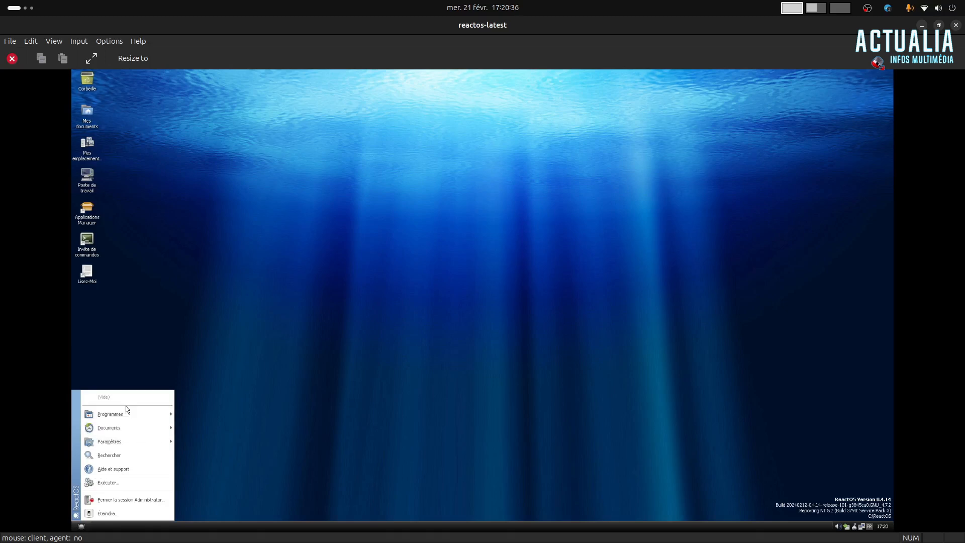
pyautogui.moveTo(221, 415)
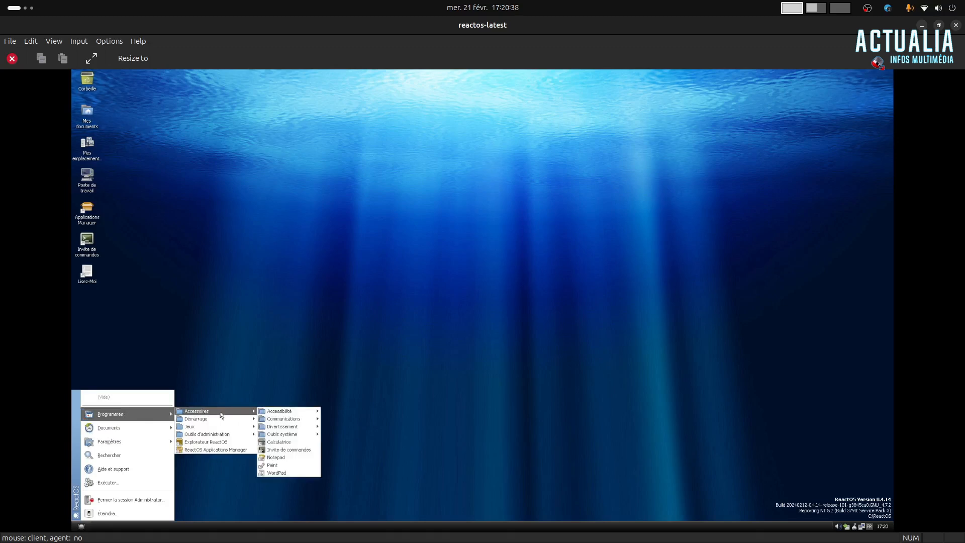
pyautogui.moveTo(281, 420)
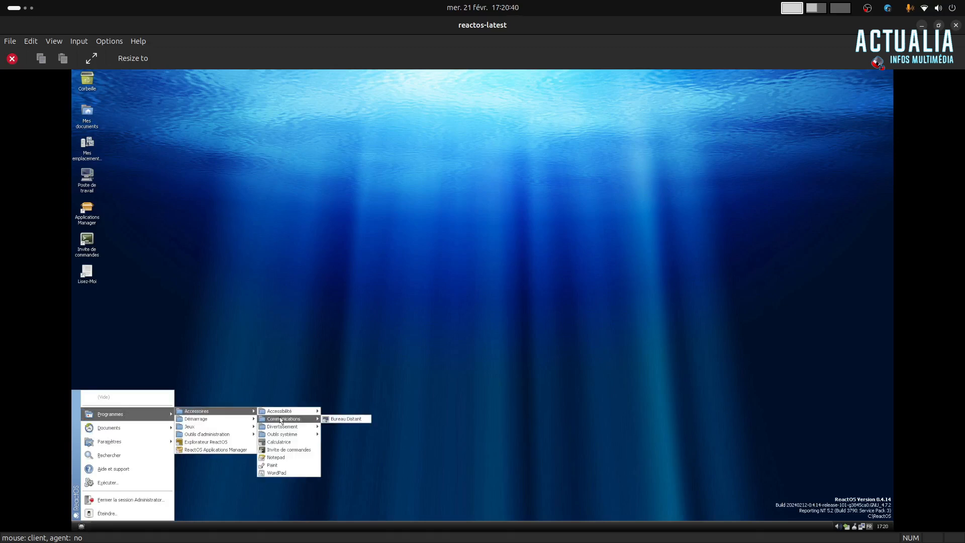
pyautogui.click(282, 443)
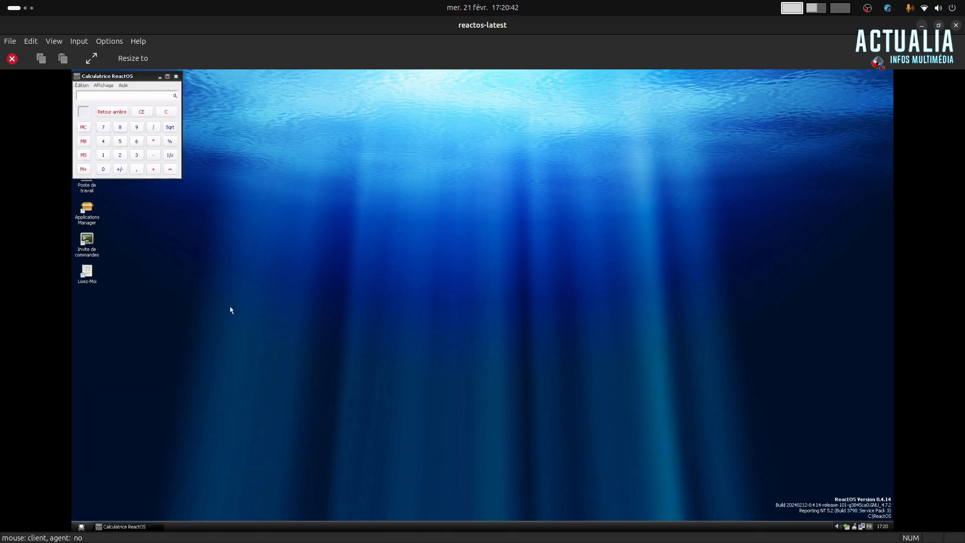
pyautogui.moveTo(144, 80); pyautogui.dragTo(446, 202)
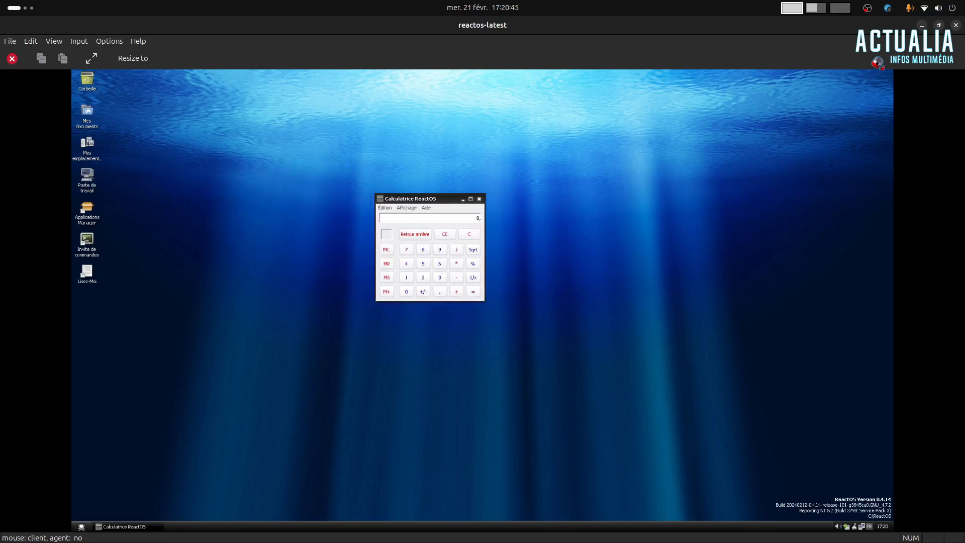
pyautogui.click(480, 199)
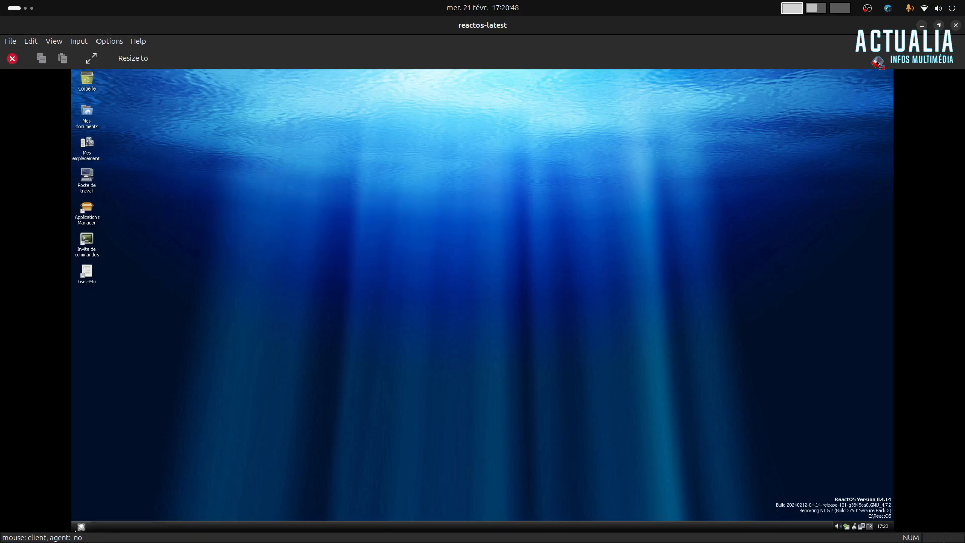
# - Shut down the ReactOS virtual machine with the Éteindre option
pyautogui.click(81, 527)
pyautogui.click(94, 516)
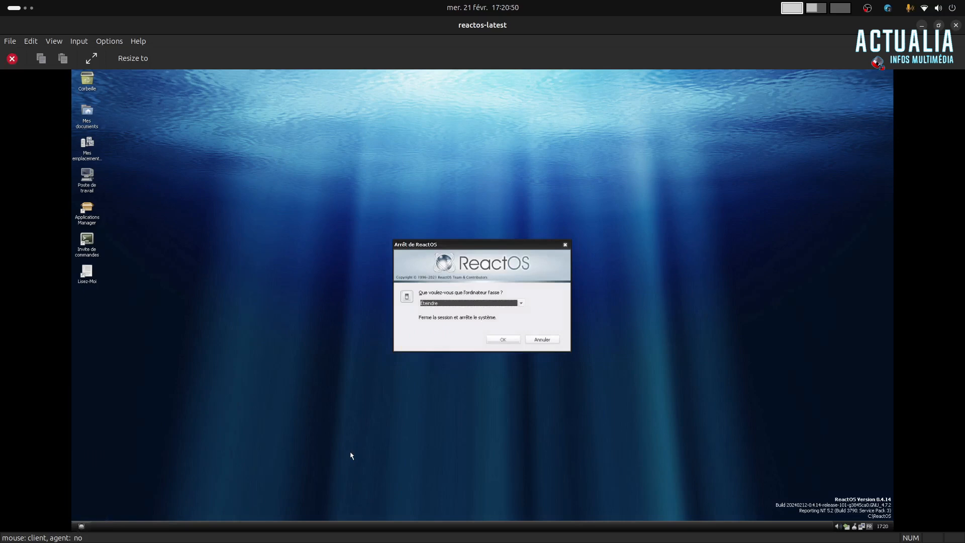
pyautogui.click(494, 341)
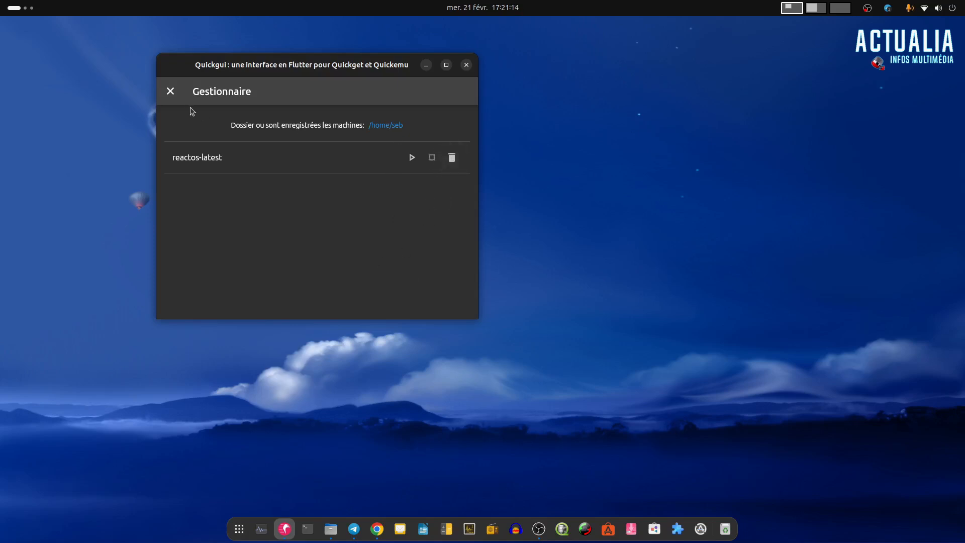
# - Start creating a new machine in Quickgui, select Android x86, and view its available versions without choosing one
pyautogui.click(171, 92)
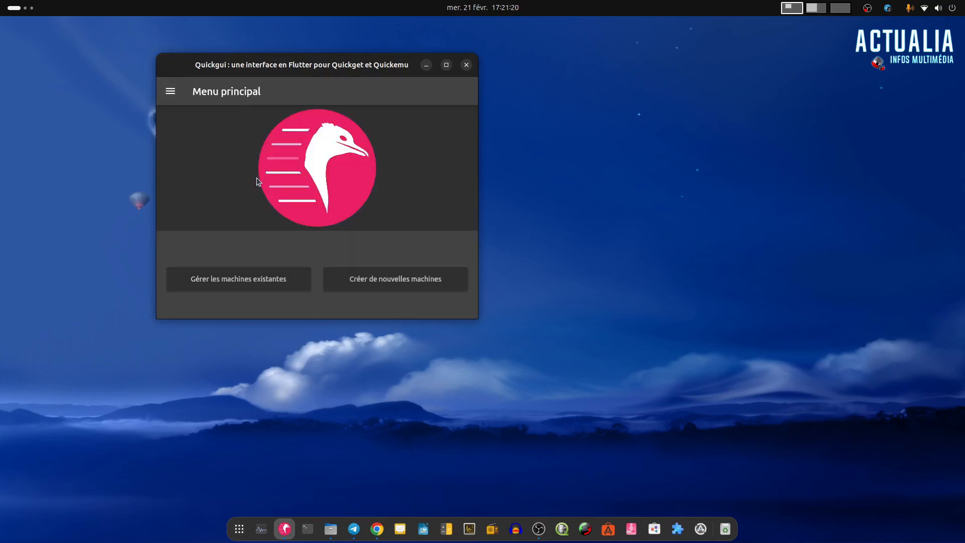
pyautogui.click(378, 277)
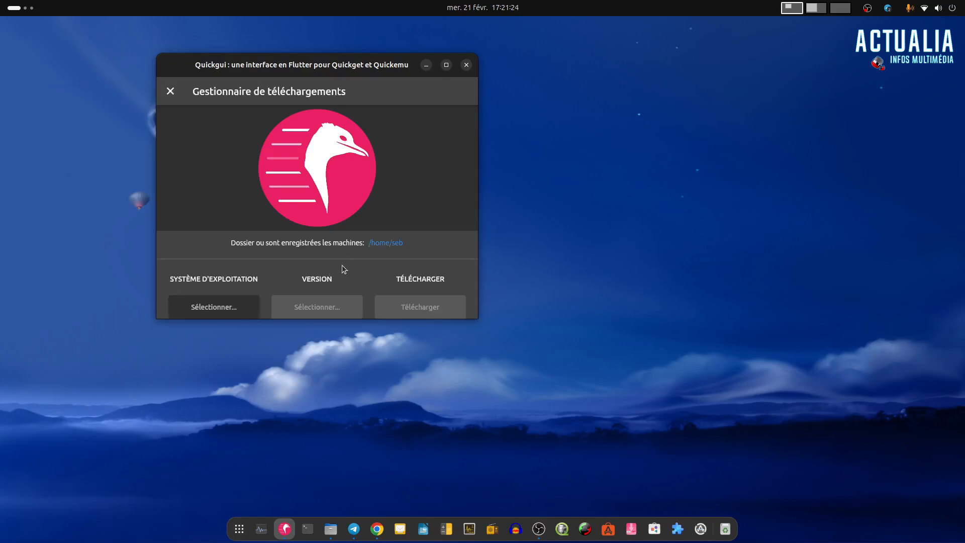
pyautogui.click(234, 308)
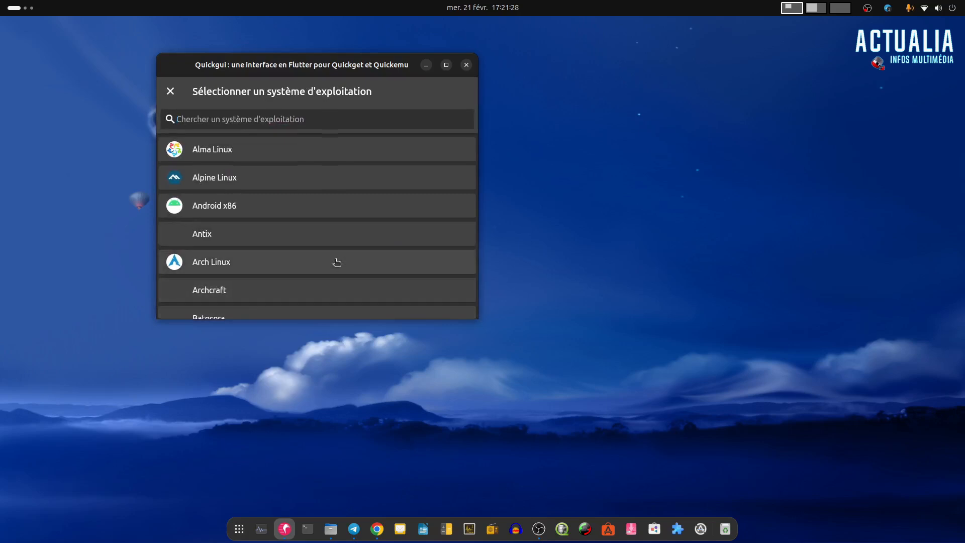
pyautogui.click(250, 207)
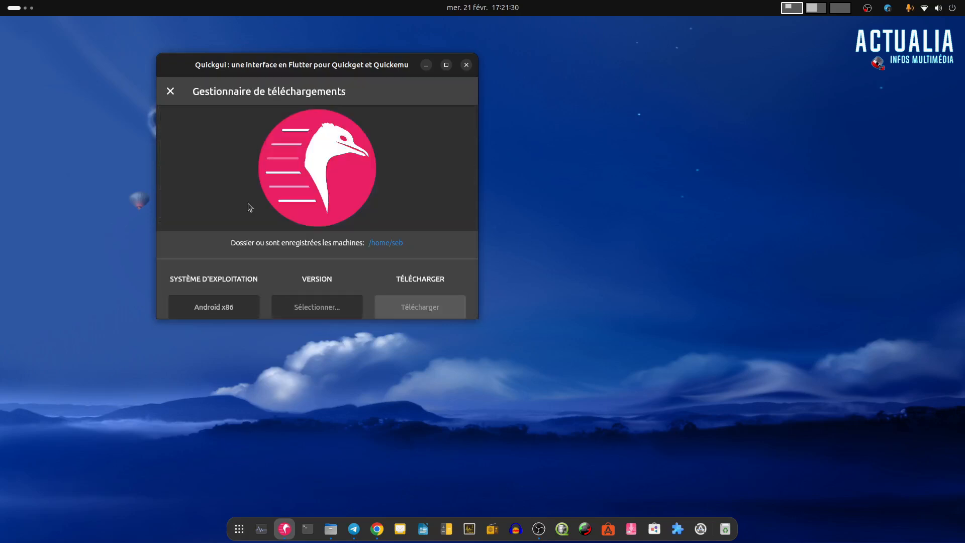
pyautogui.click(311, 307)
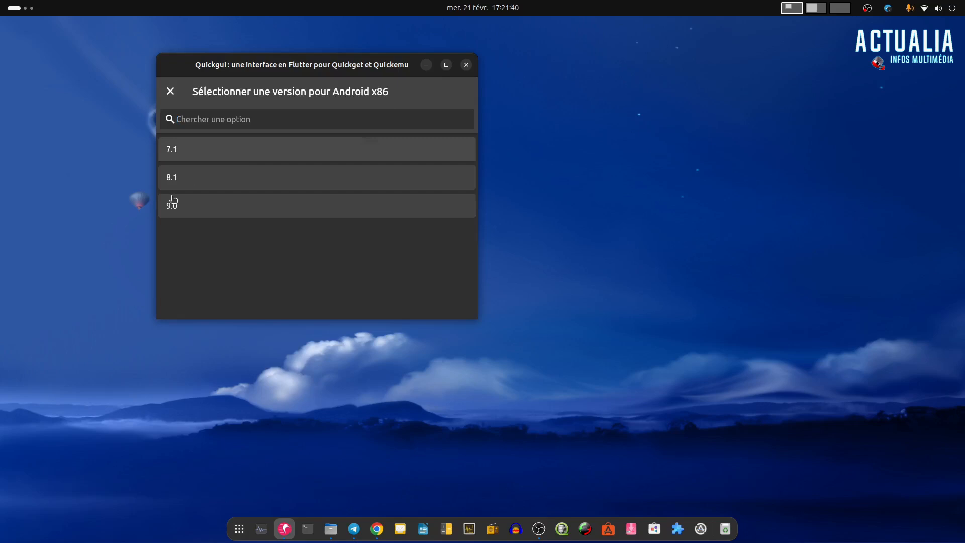
pyautogui.click(171, 92)
# - Reopen the operating system selection, look through the entries from Alma Linux to Lubuntu, and return to the list's beginning
pyautogui.click(217, 308)
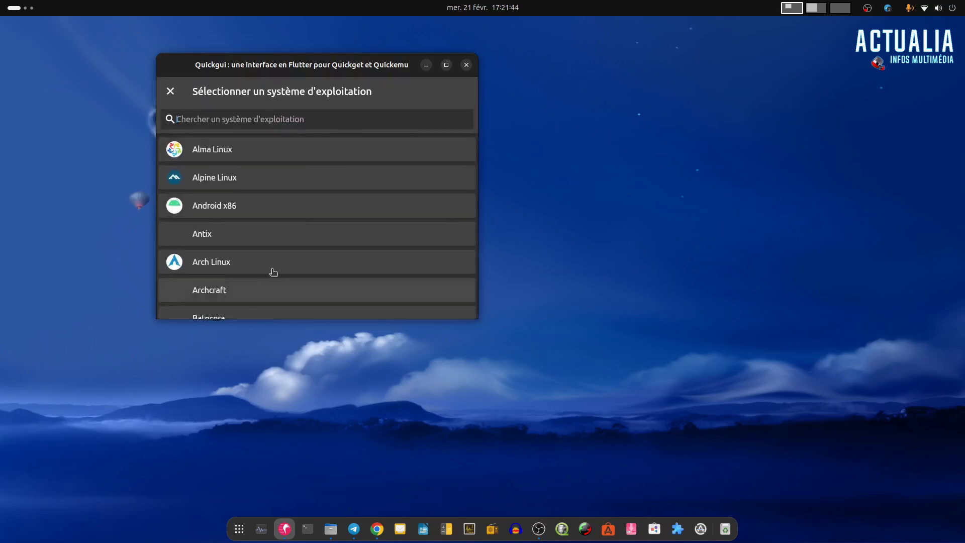
pyautogui.scroll(-7, 336, 240)
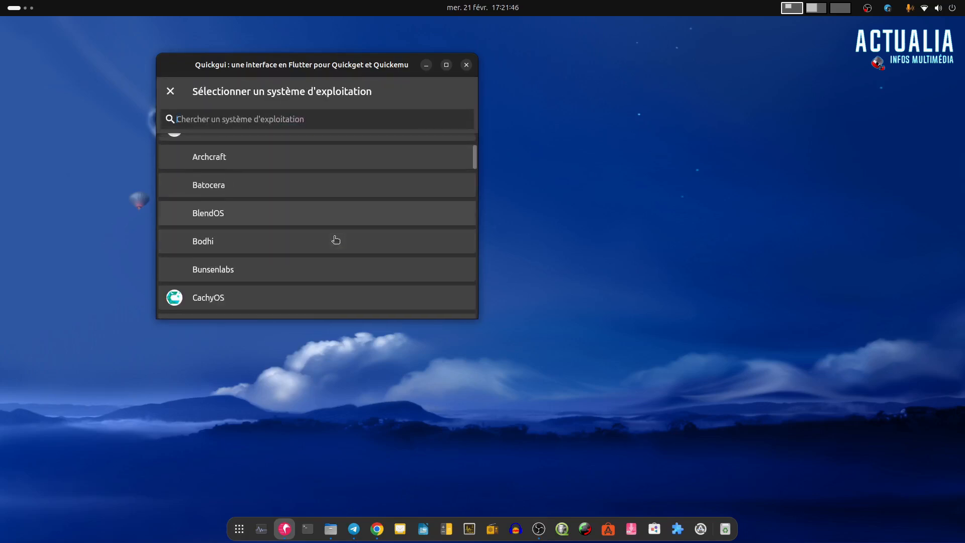
pyautogui.scroll(-7, 336, 239)
pyautogui.scroll(2, 336, 241)
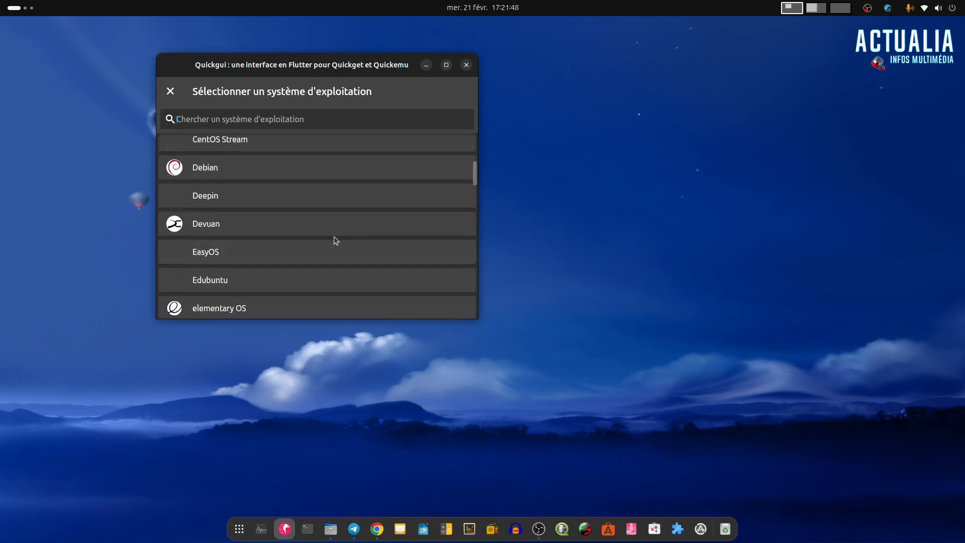
pyautogui.scroll(-5, 351, 252)
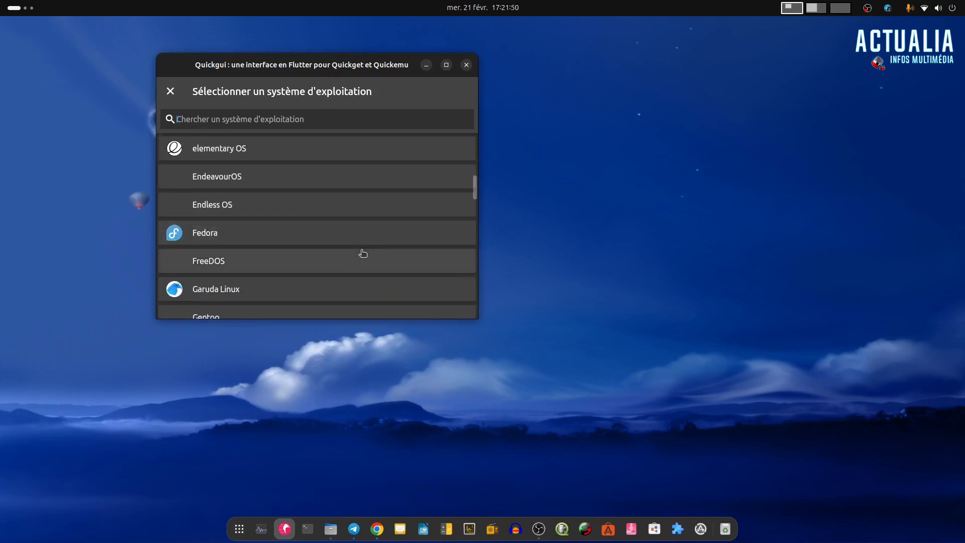
pyautogui.scroll(-6, 365, 255)
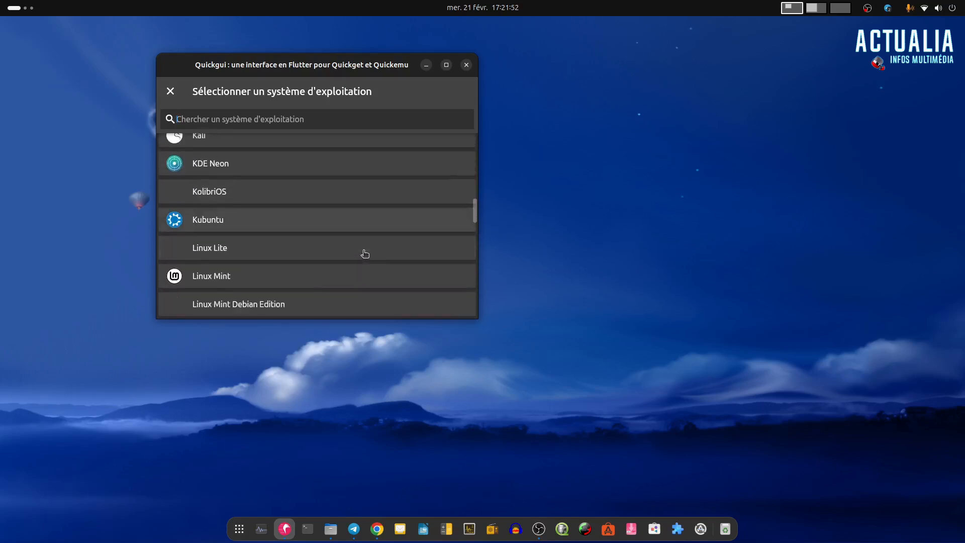
pyautogui.scroll(-5, 365, 254)
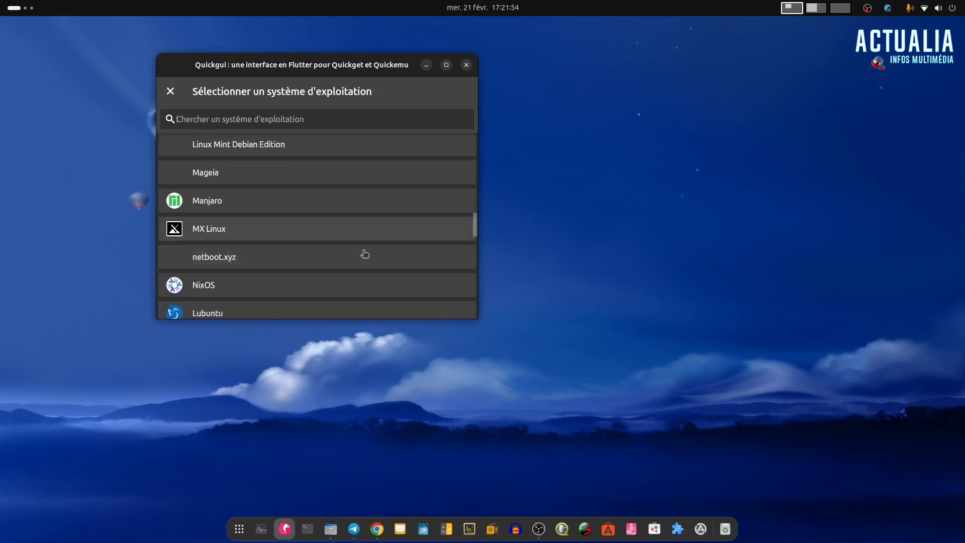
pyautogui.scroll(15, 349, 249)
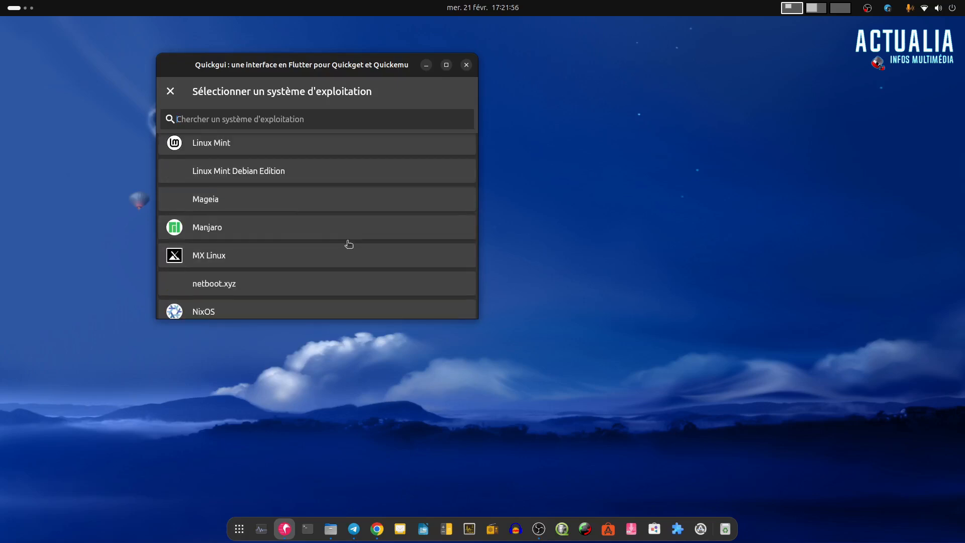
pyautogui.scroll(4, 349, 245)
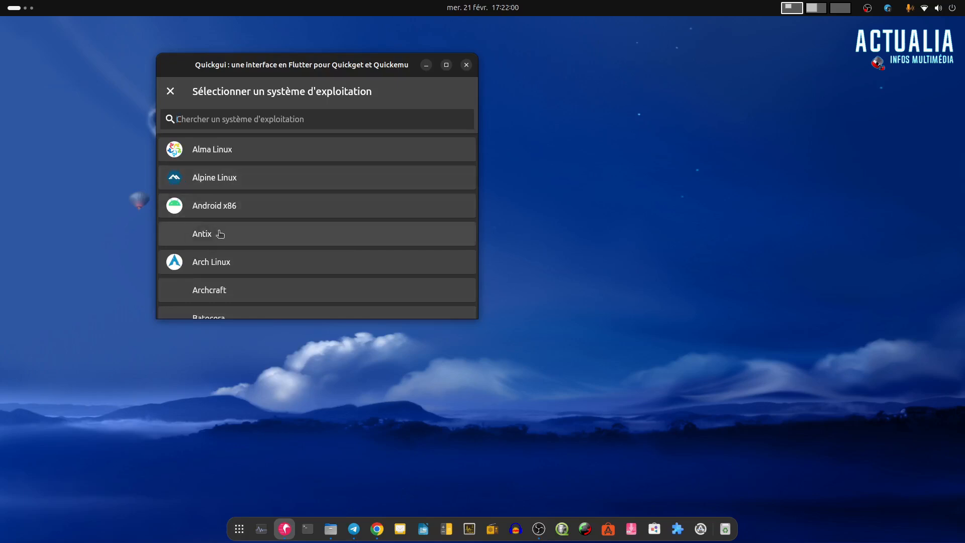
# - Look through the list of available operating systems from Alma Linux down to Zorin OS, including the Ubuntu variants
pyautogui.scroll(-10, 370, 279)
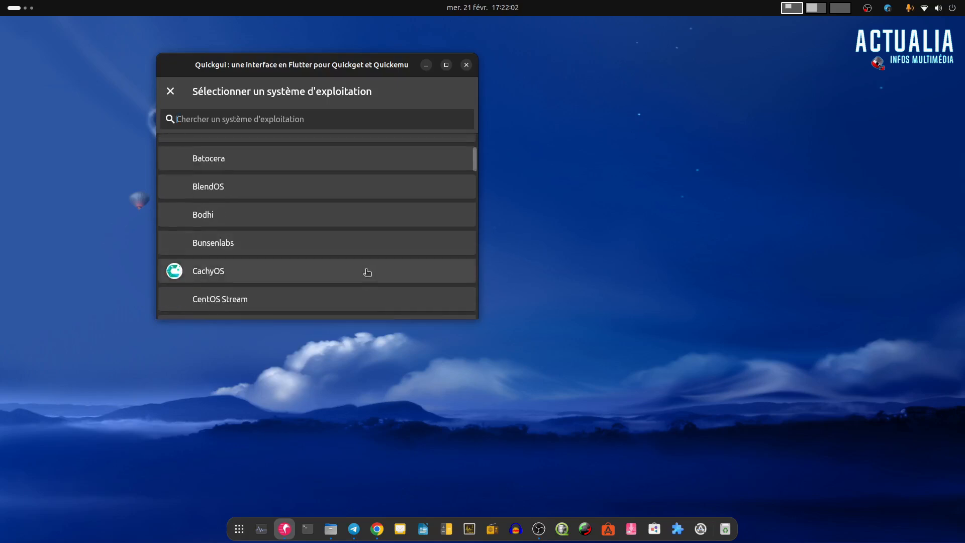
pyautogui.scroll(-3, 368, 272)
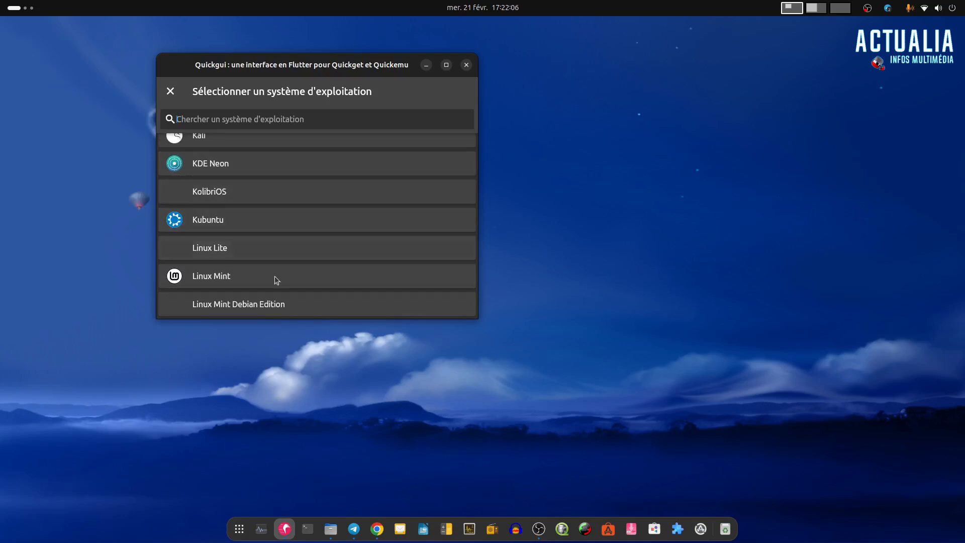
pyautogui.scroll(-1, 397, 282)
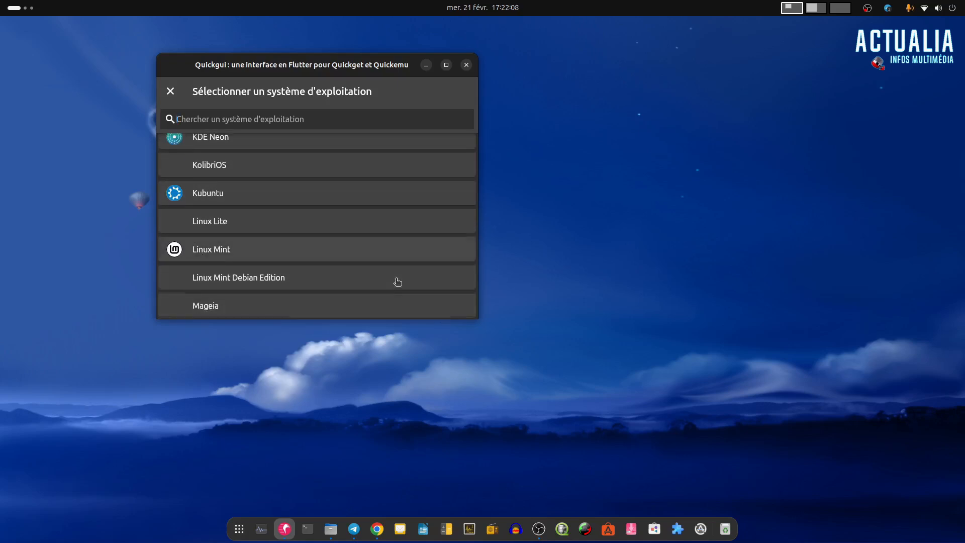
pyautogui.scroll(-1, 213, 305)
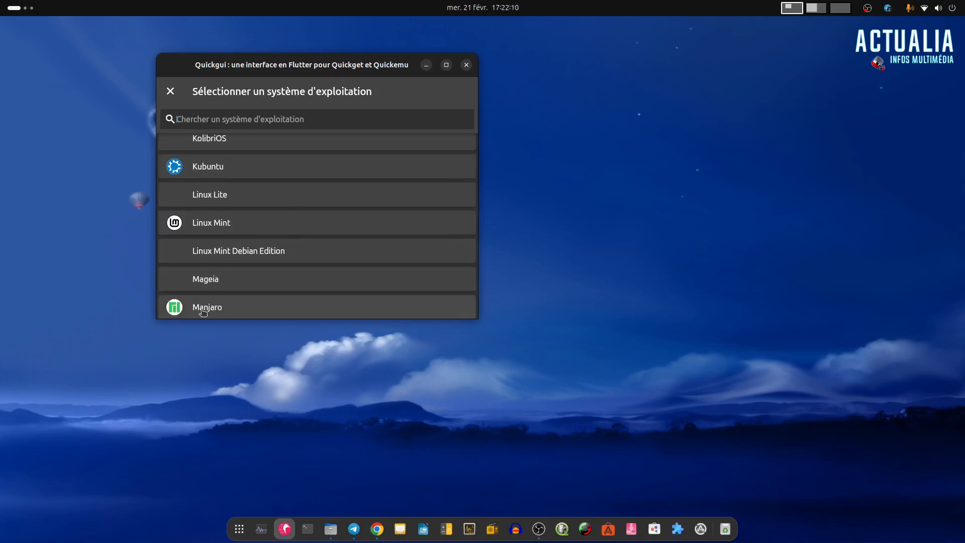
pyautogui.scroll(-5, 249, 309)
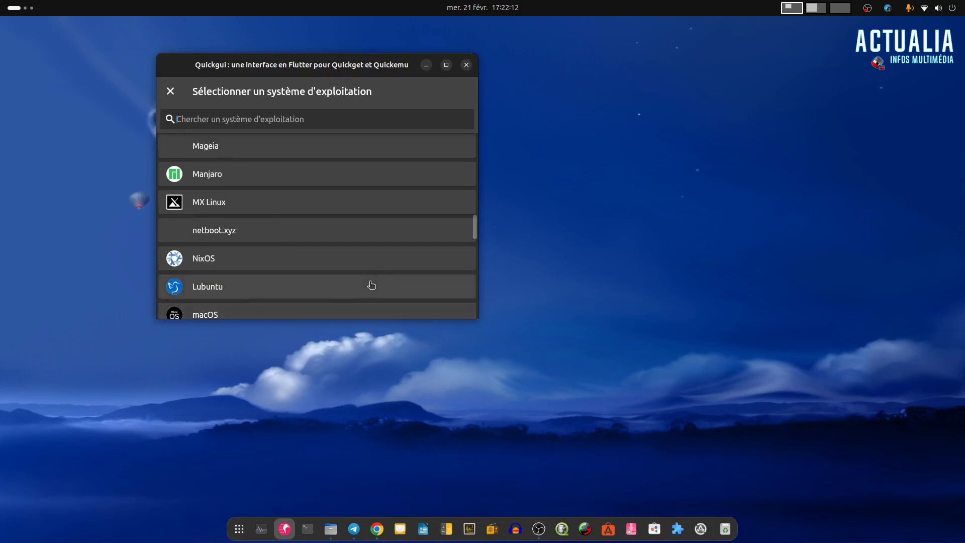
pyautogui.scroll(-4, 371, 285)
pyautogui.scroll(-3, 347, 297)
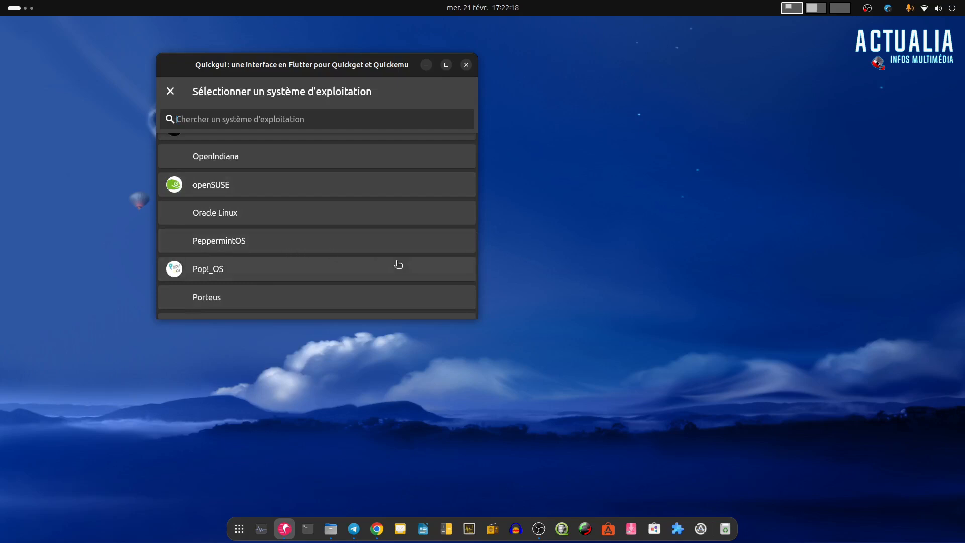
pyautogui.scroll(-1, 398, 264)
pyautogui.scroll(-4, 399, 264)
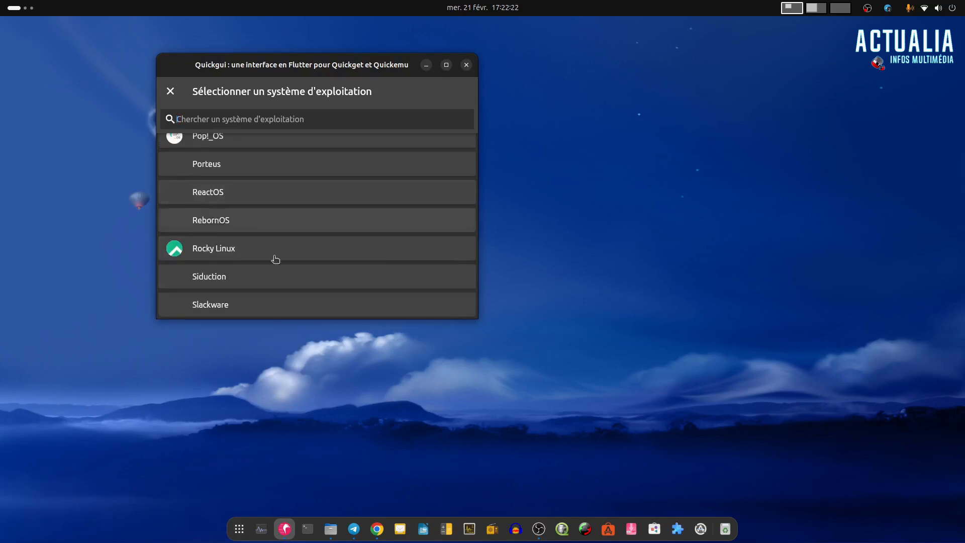
pyautogui.scroll(-4, 283, 259)
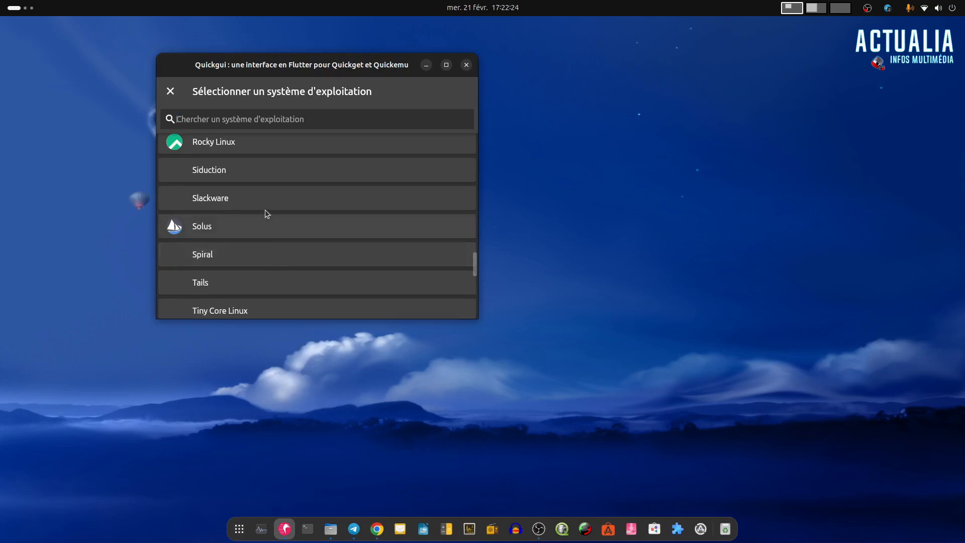
pyautogui.scroll(-4, 397, 252)
pyautogui.scroll(-1, 400, 253)
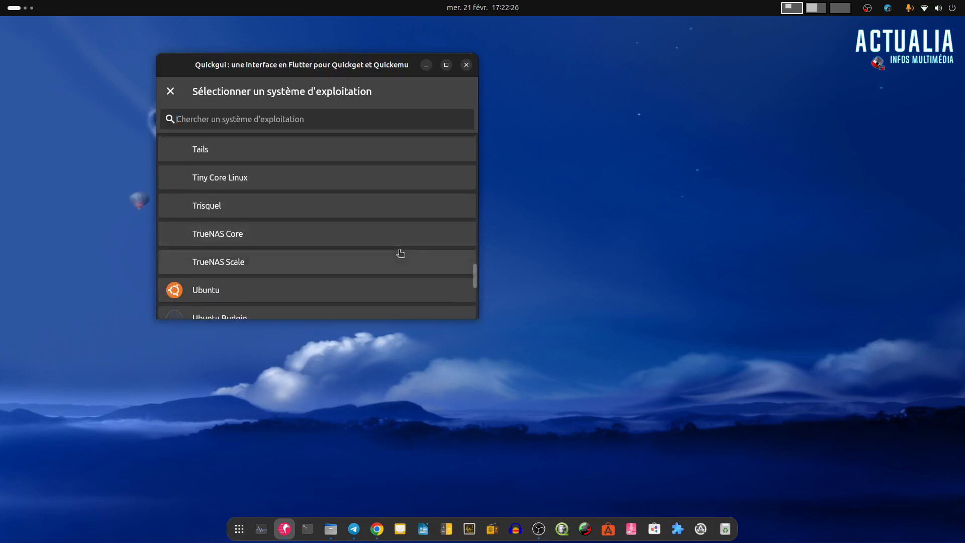
pyautogui.scroll(-3, 401, 254)
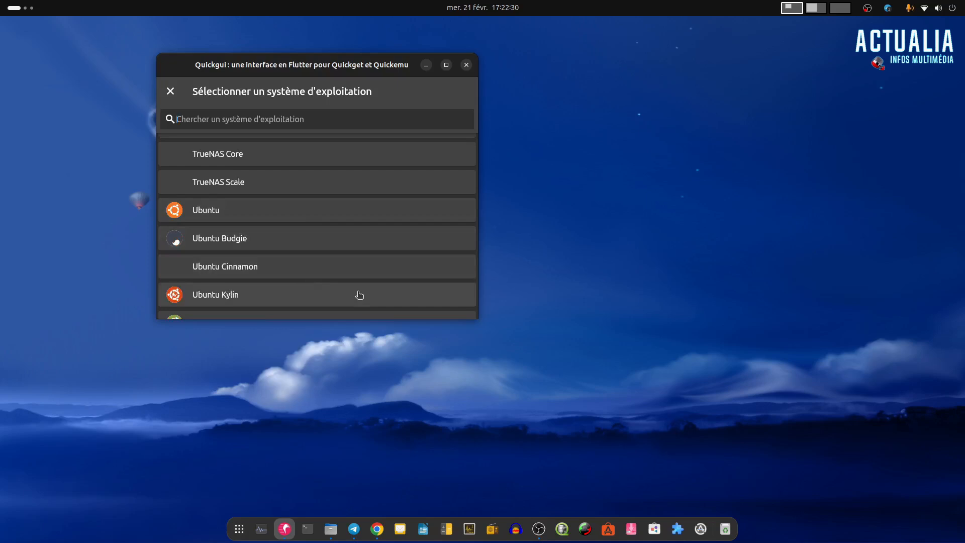
pyautogui.scroll(-2, 351, 257)
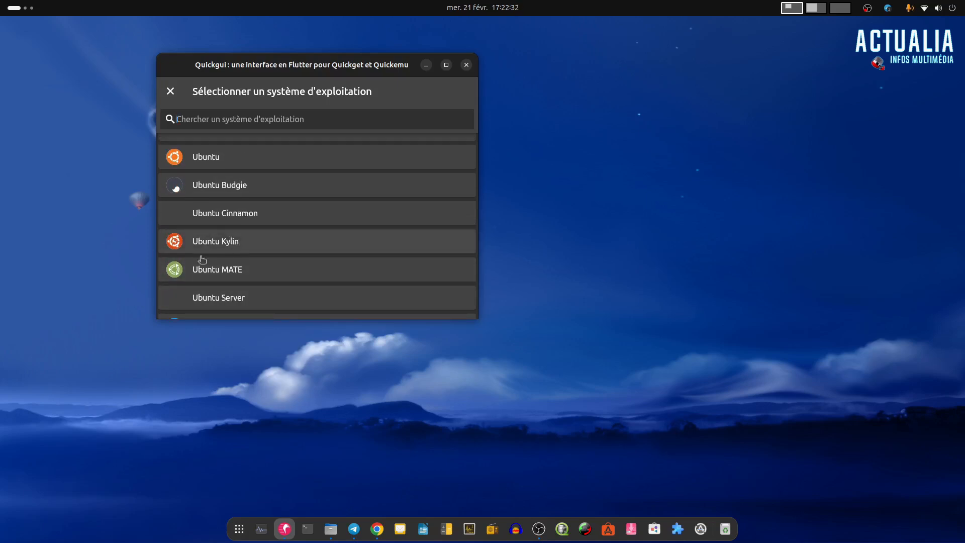
pyautogui.scroll(-1, 317, 281)
pyautogui.scroll(-2, 317, 281)
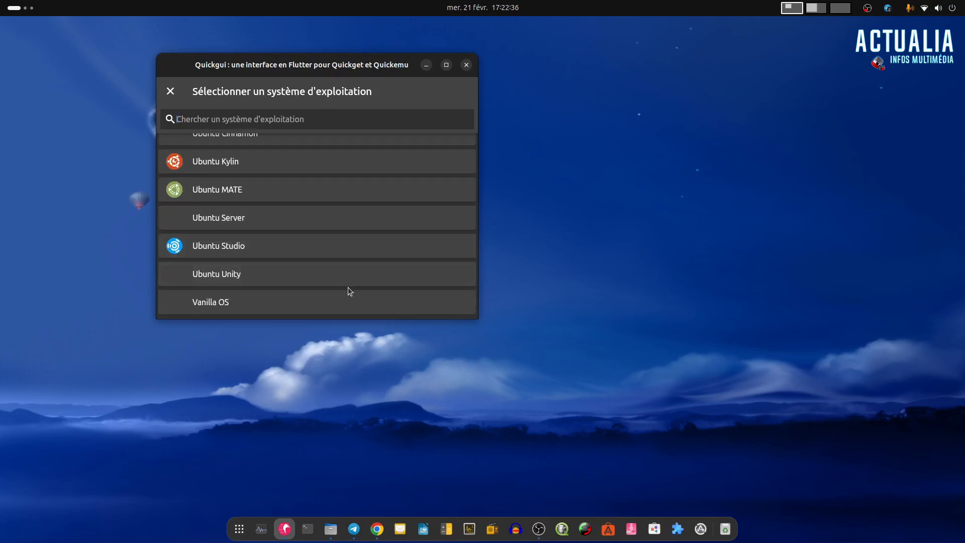
pyautogui.scroll(-3, 324, 284)
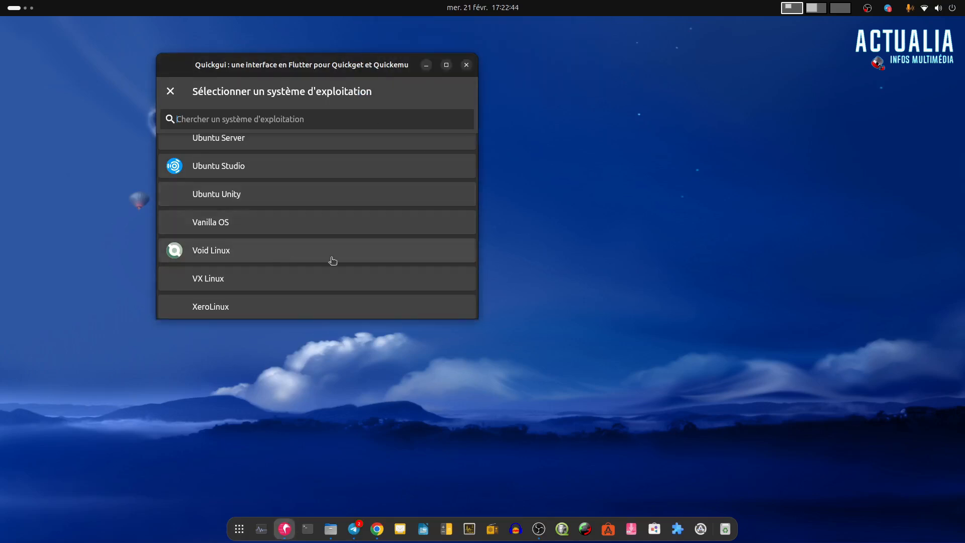
pyautogui.scroll(-1, 341, 261)
pyautogui.scroll(-1, 341, 261)
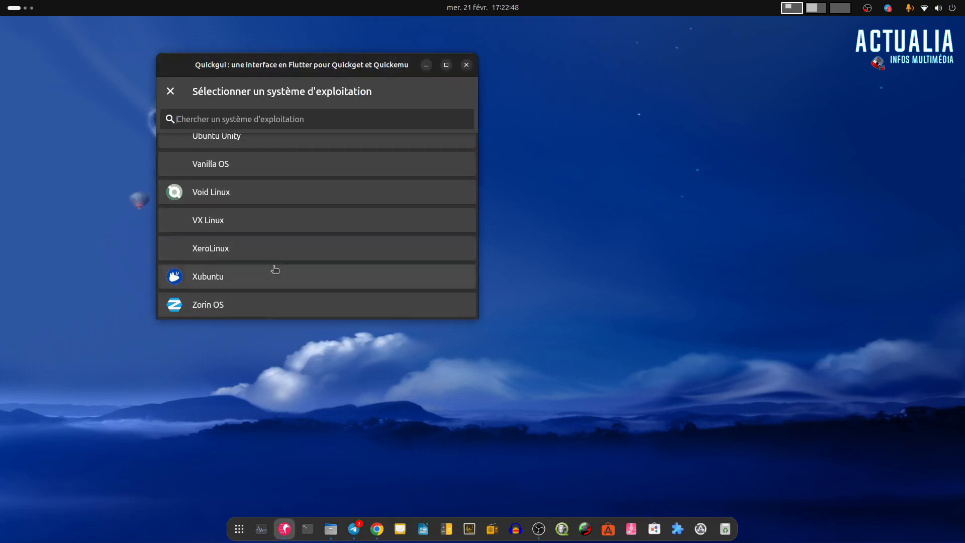
# - Leave the operating system selection and the download manager without choosing anything, and open the manager of existing machines
pyautogui.click(170, 91)
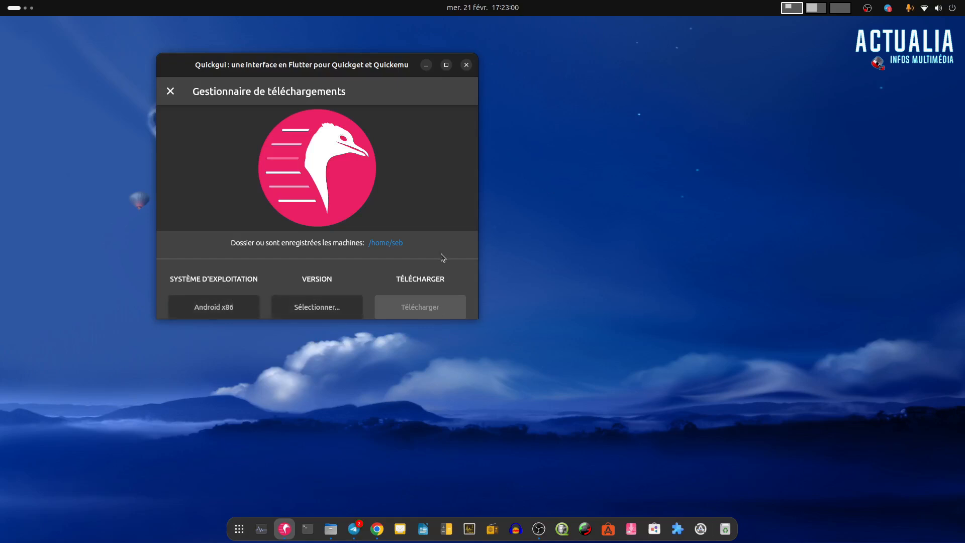
pyautogui.click(170, 96)
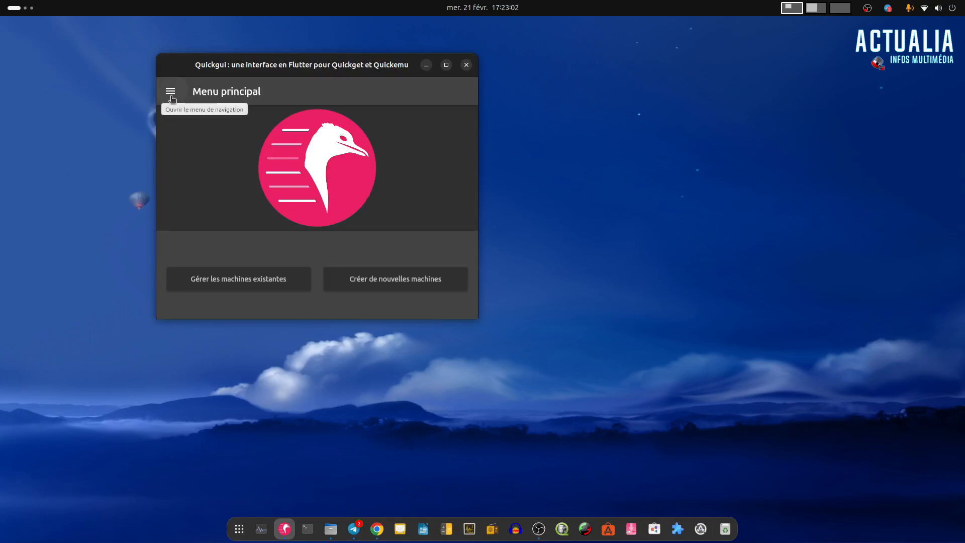
pyautogui.click(201, 283)
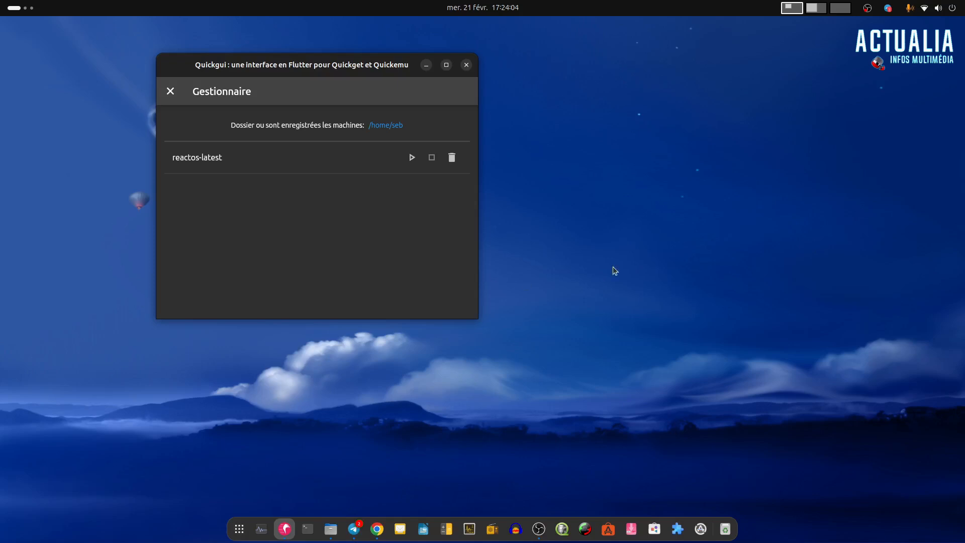
# - Stop the running screen recording in OBS
pyautogui.click(868, 9)
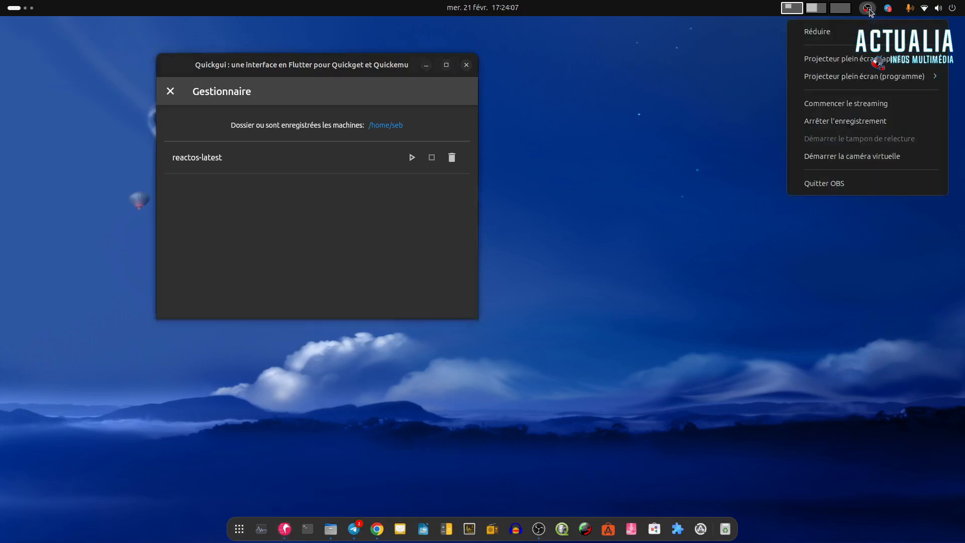
pyautogui.click(819, 121)
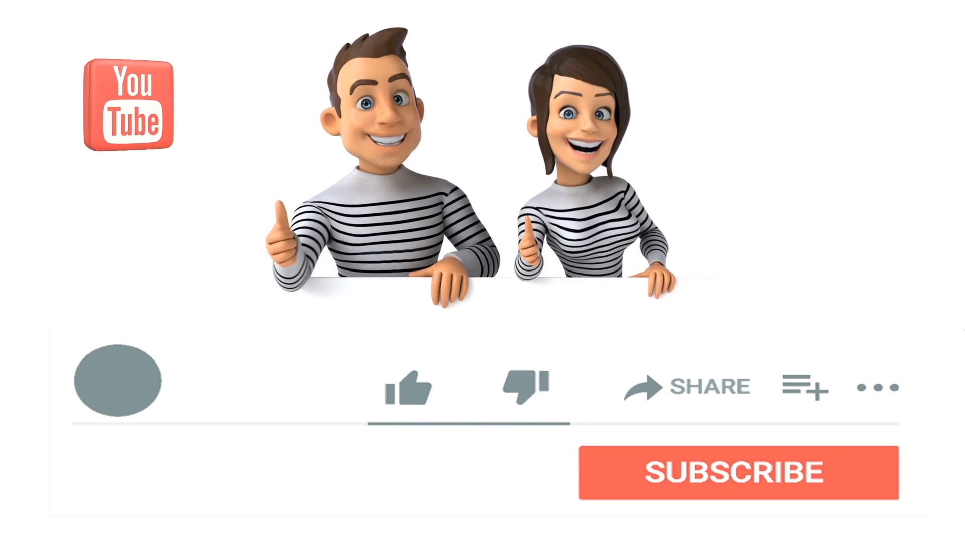